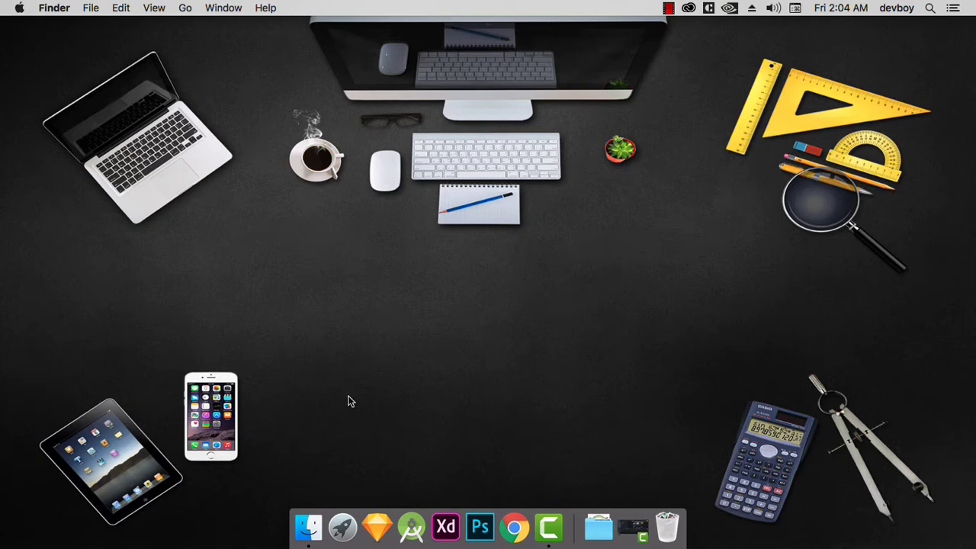
# Launch Sketch and create a new blank document.
pyautogui.click(378, 525)
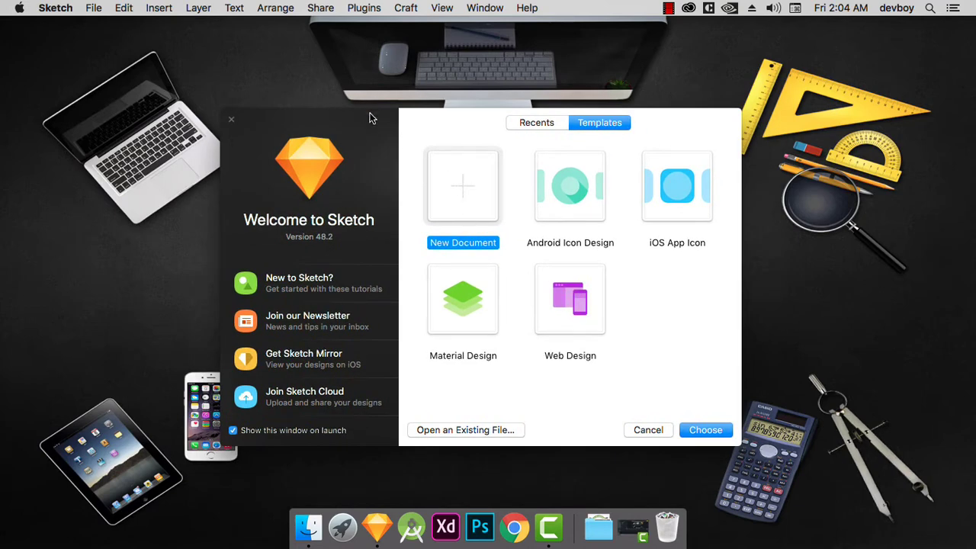
pyautogui.click(717, 432)
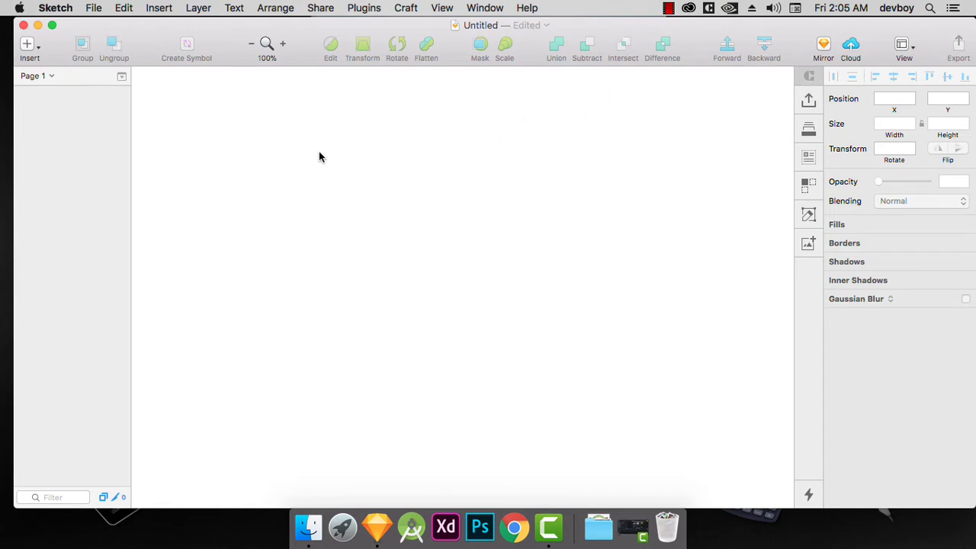
# Add an artboard using the Android Devices Mobile preset, 360×640.
pyautogui.press('a')
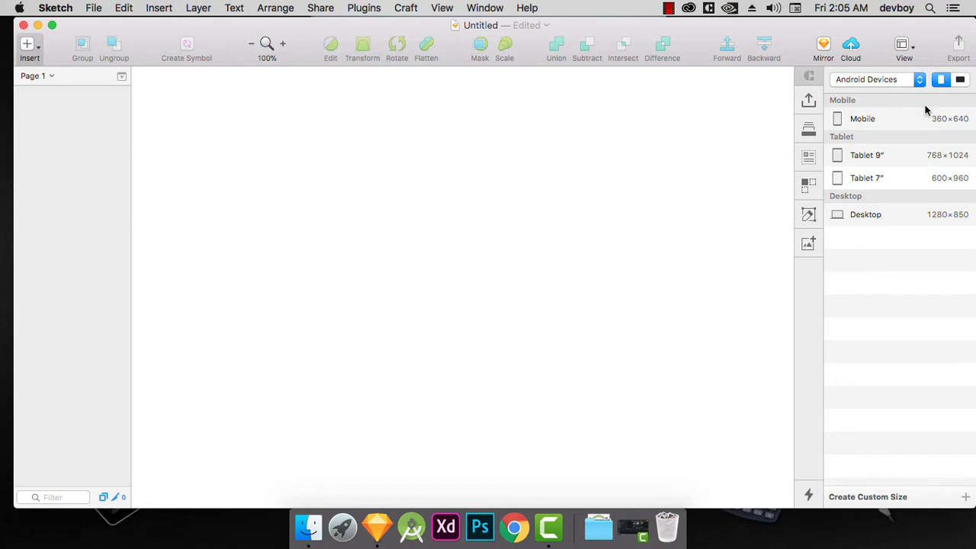
pyautogui.click(37, 48)
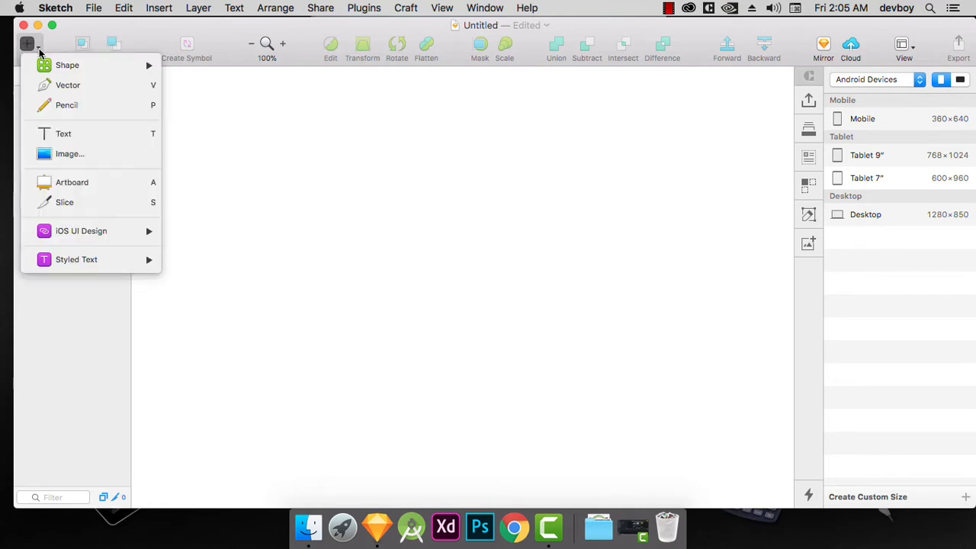
pyautogui.click(64, 182)
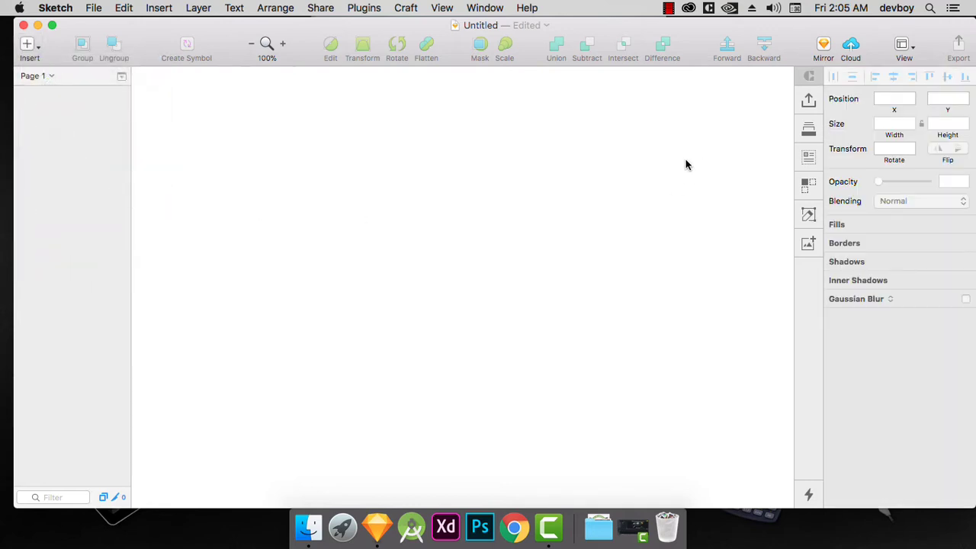
pyautogui.click(34, 49)
pyautogui.click(115, 182)
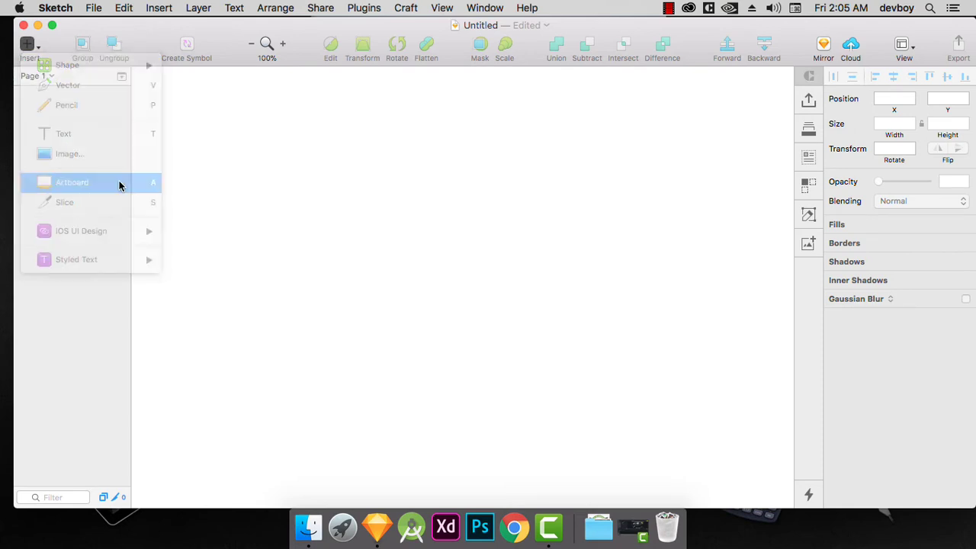
pyautogui.click(920, 84)
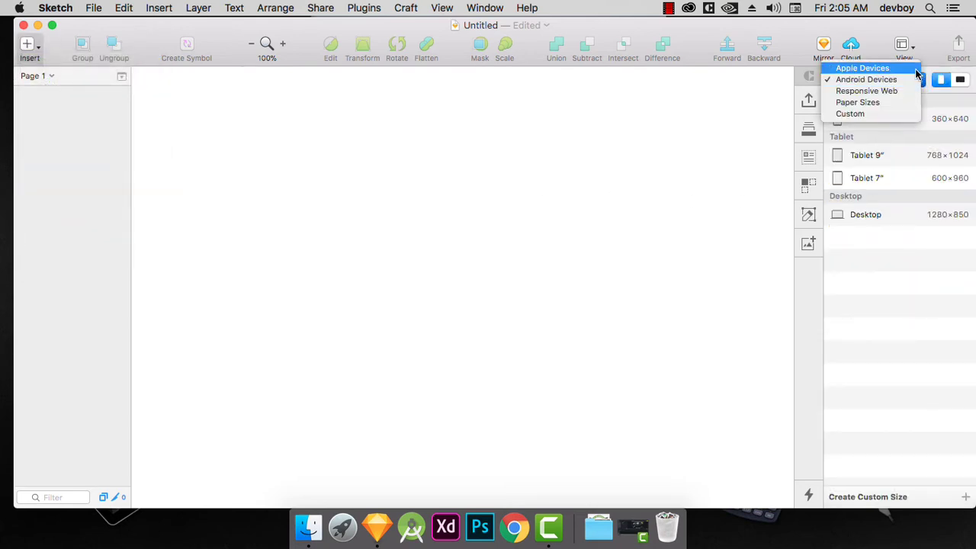
pyautogui.click(914, 68)
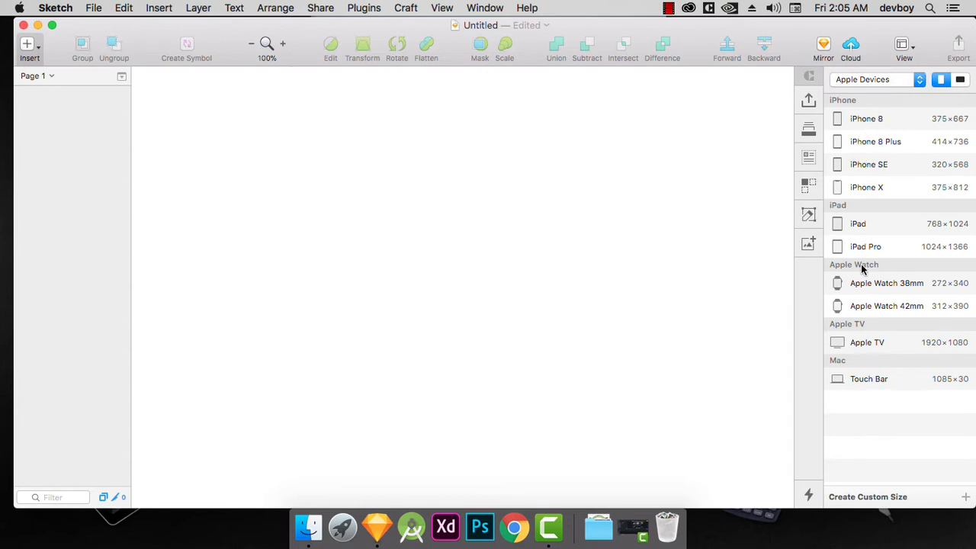
pyautogui.click(918, 83)
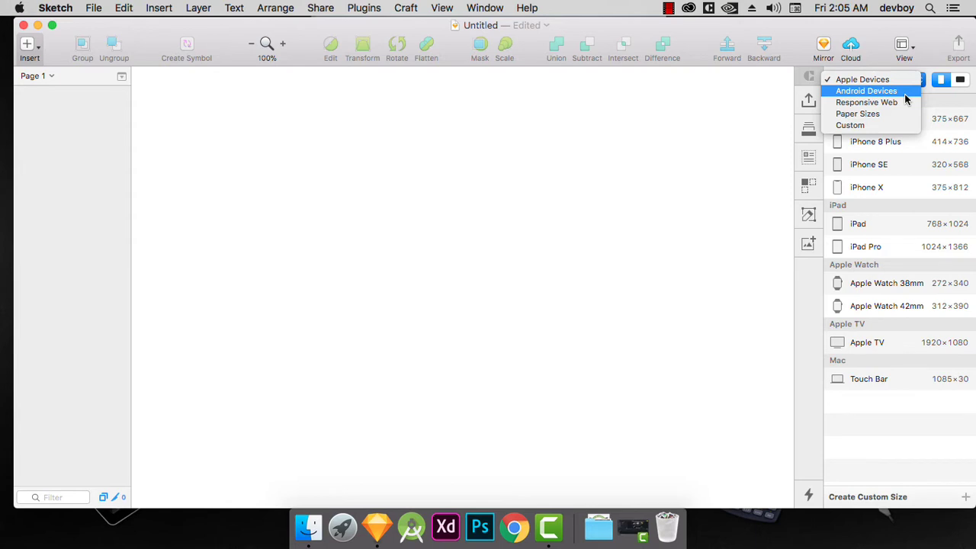
pyautogui.click(906, 93)
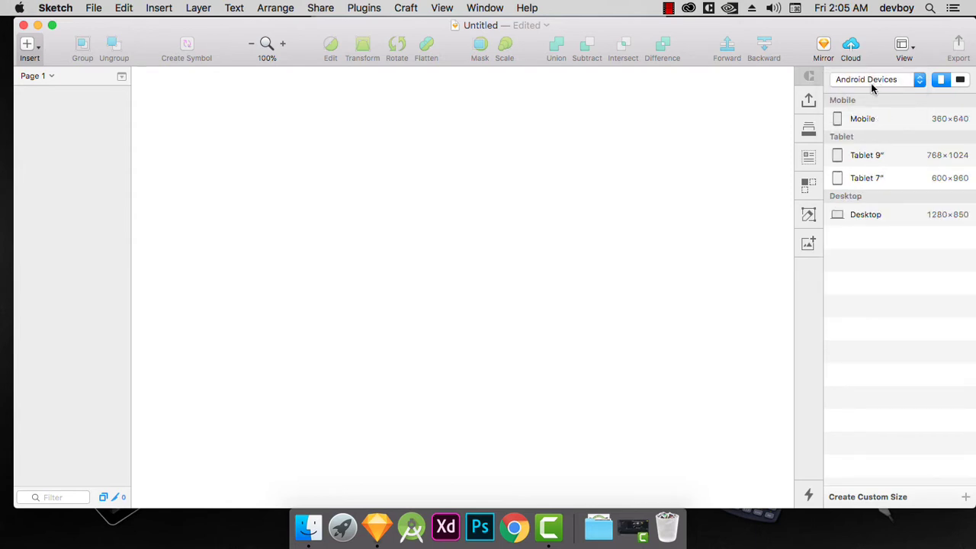
pyautogui.click(867, 120)
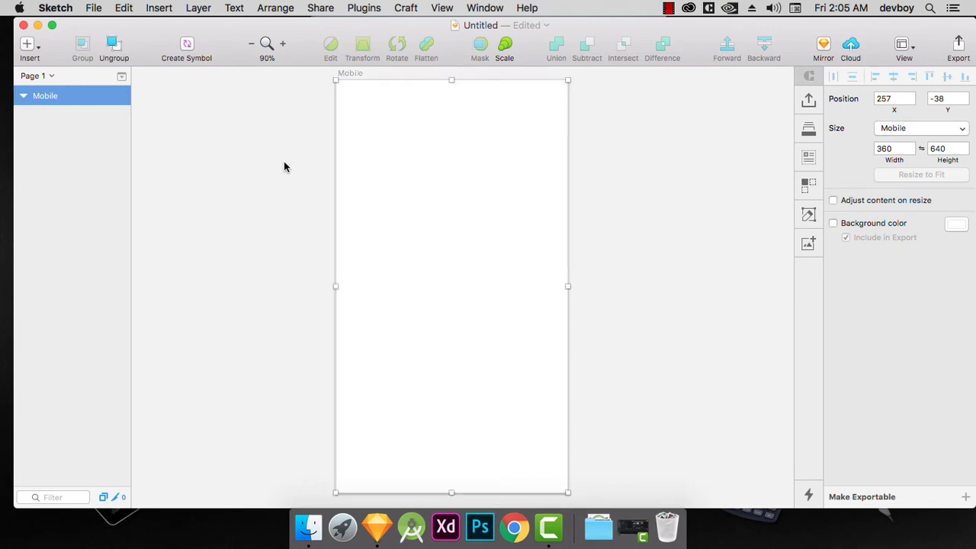
# Rename the Mobile artboard as "login ui".
pyautogui.doubleClick(43, 97)
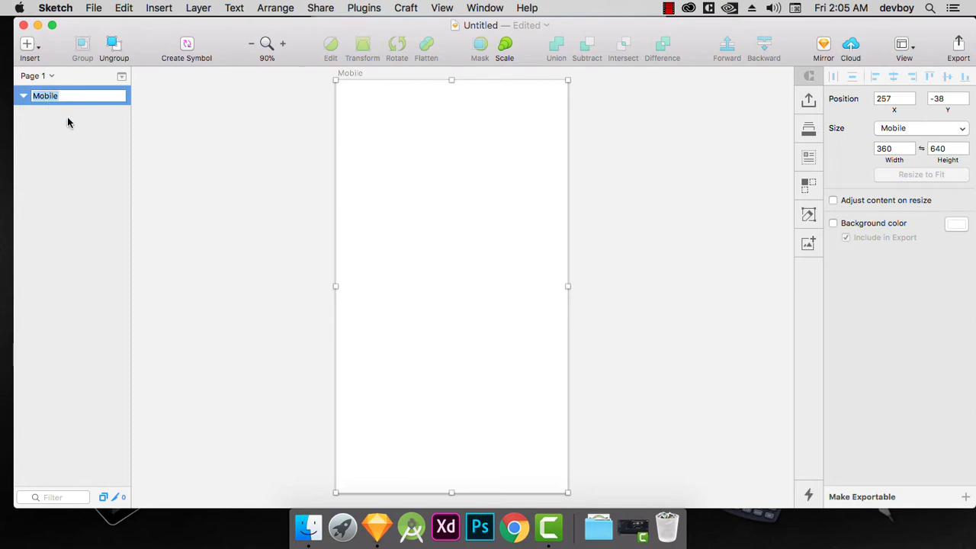
pyautogui.press('BackSpace')
pyautogui.write('login ui')
pyautogui.press('Return')
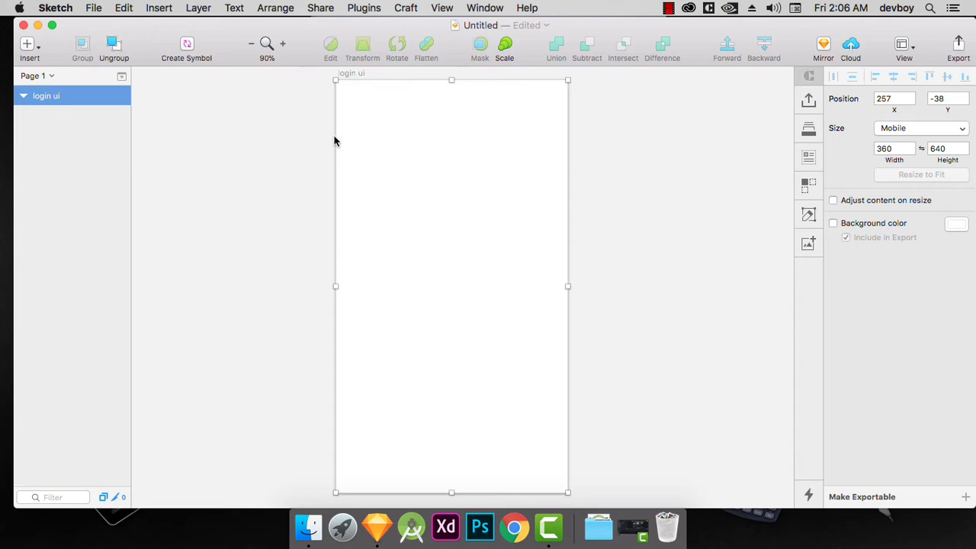
# Draw a 360×640 rectangle covering the whole artboard and turn off its border.
pyautogui.press('r')
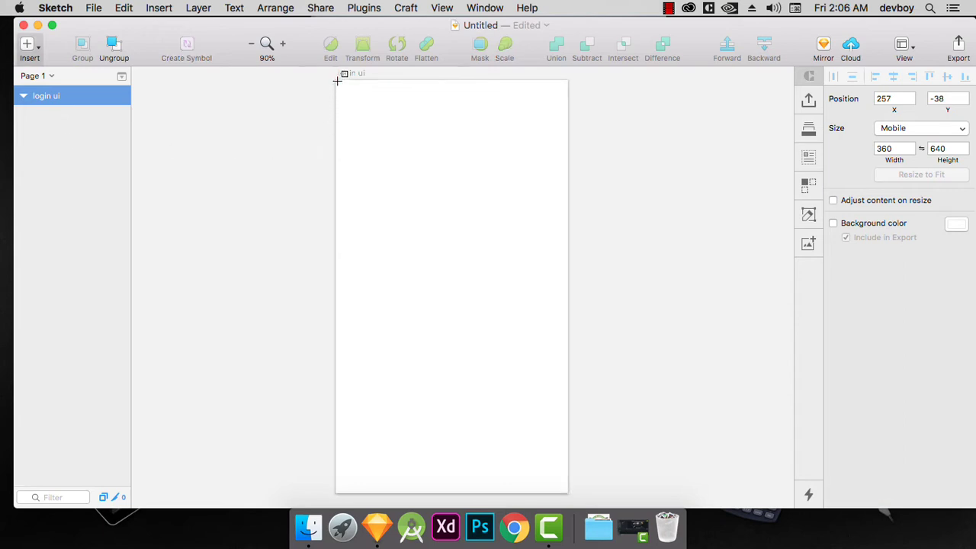
pyautogui.moveTo(337, 79); pyautogui.dragTo(567, 484)
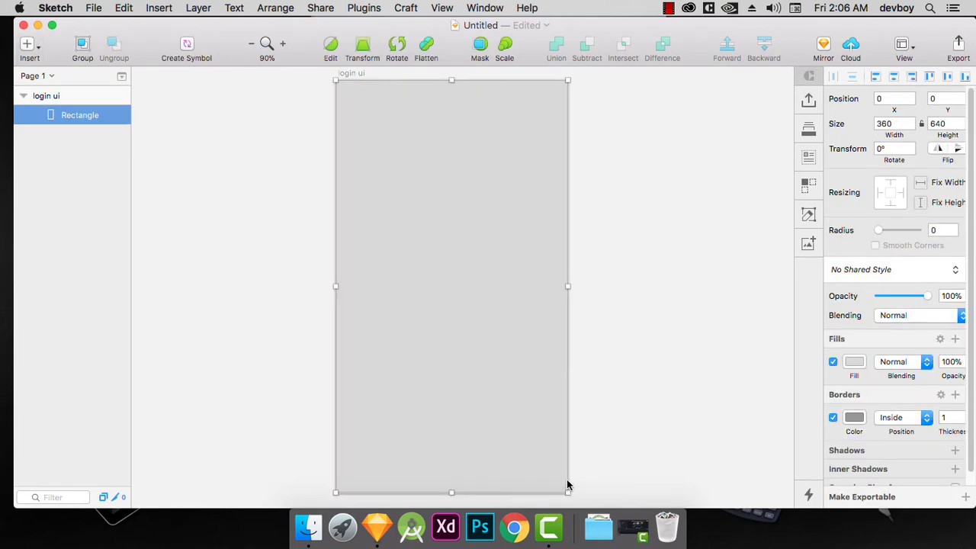
pyautogui.click(183, 212)
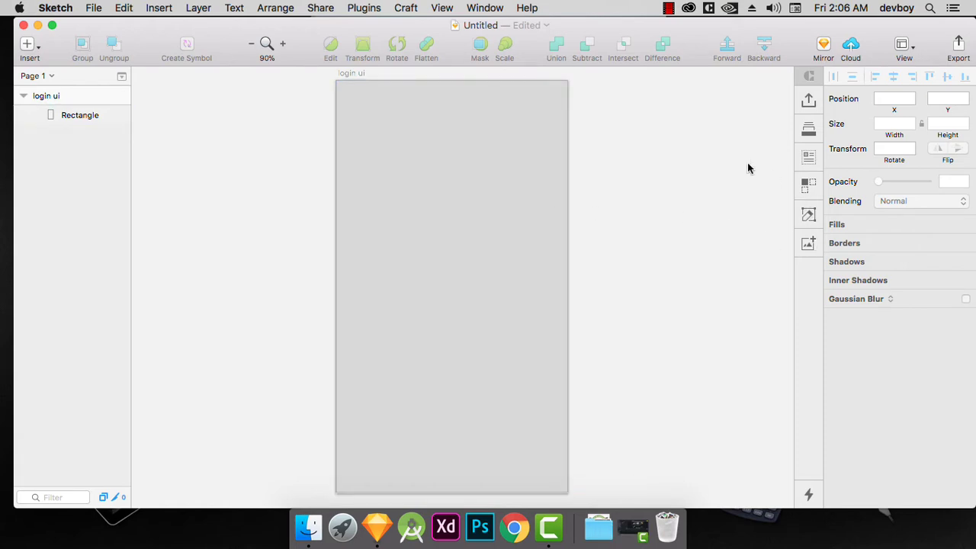
pyautogui.click(388, 124)
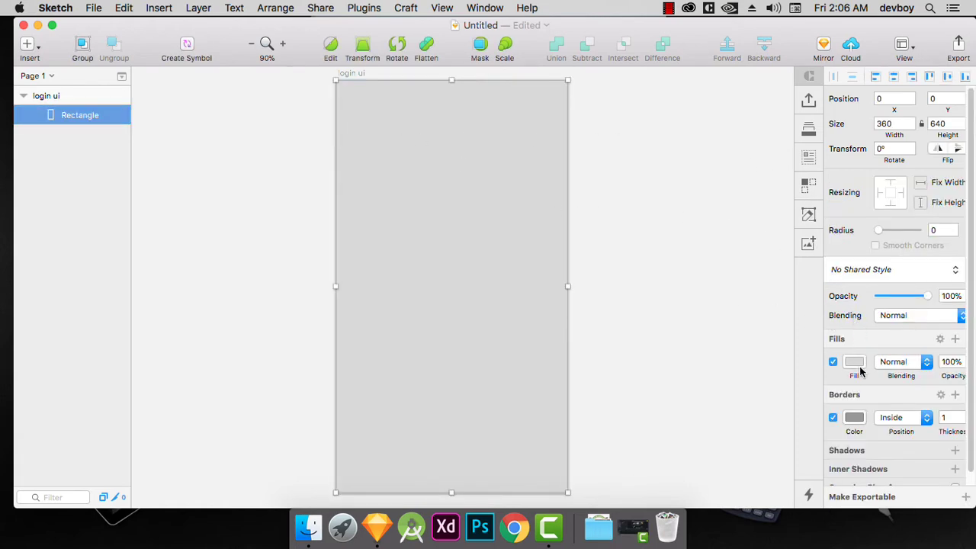
pyautogui.click(834, 417)
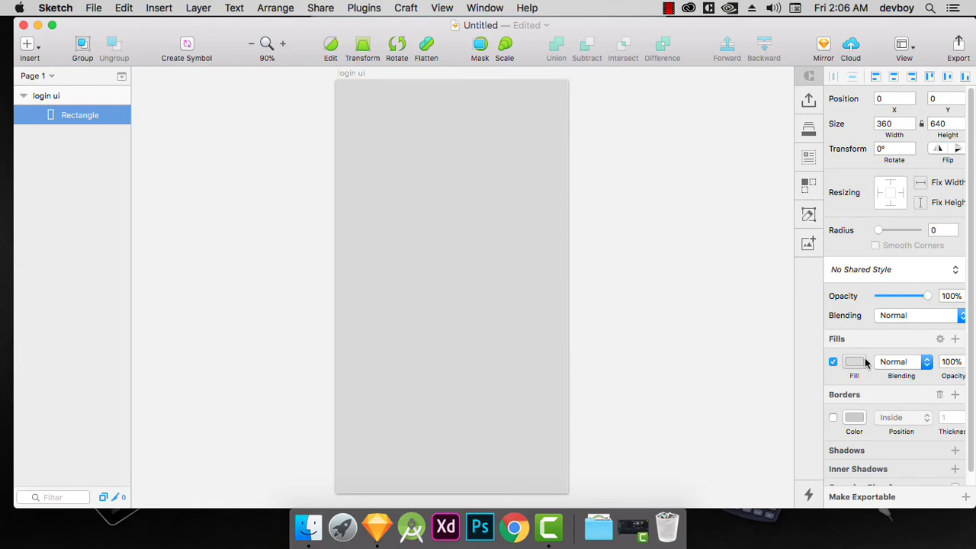
# Try solid orange and red fills and the preset purple linear gradient on the rectangle.
pyautogui.click(855, 362)
pyautogui.scroll(-3, 956, 343)
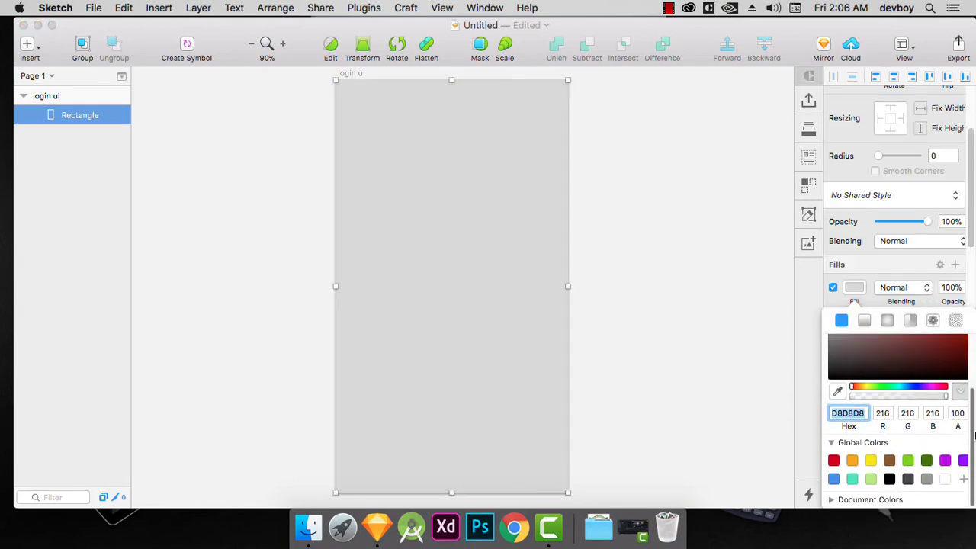
pyautogui.click(871, 460)
pyautogui.click(852, 460)
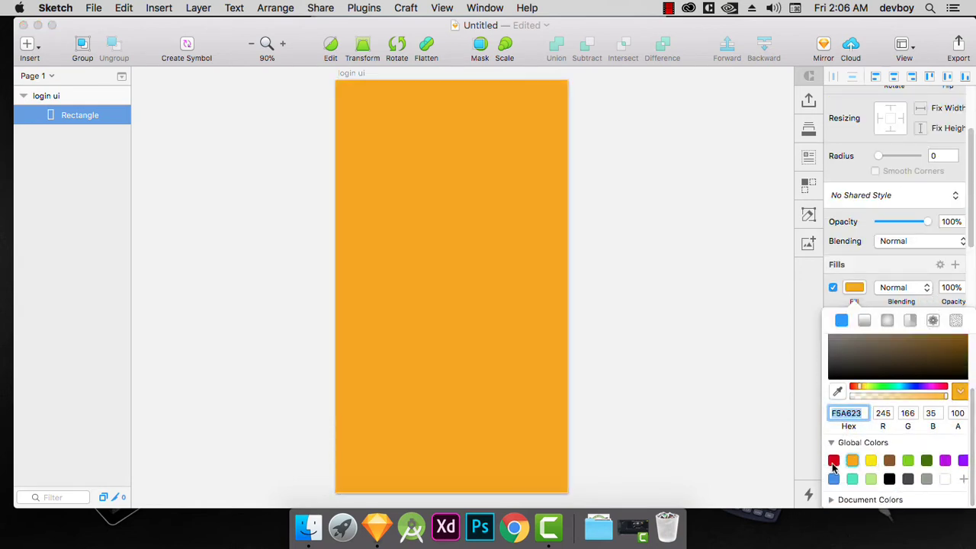
pyautogui.click(834, 461)
pyautogui.click(865, 322)
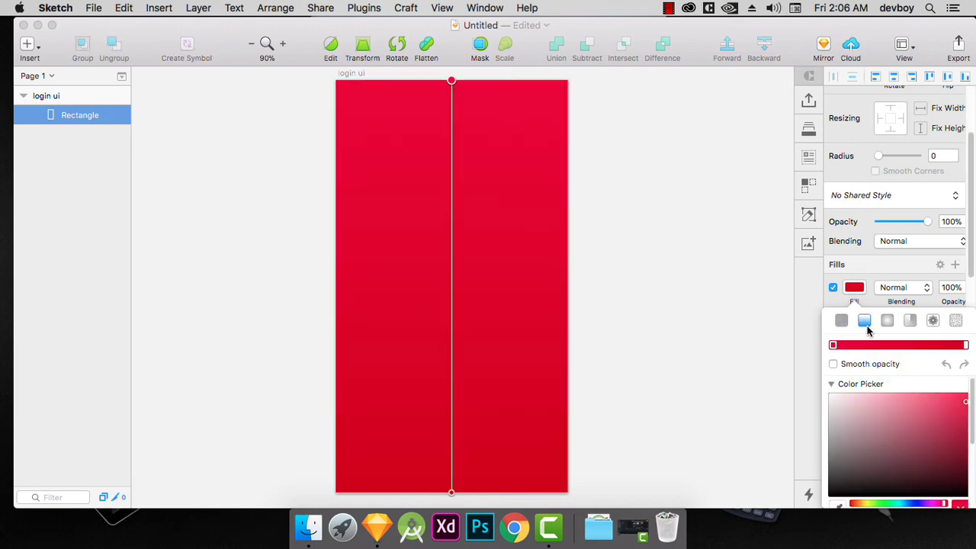
pyautogui.scroll(-5, 956, 382)
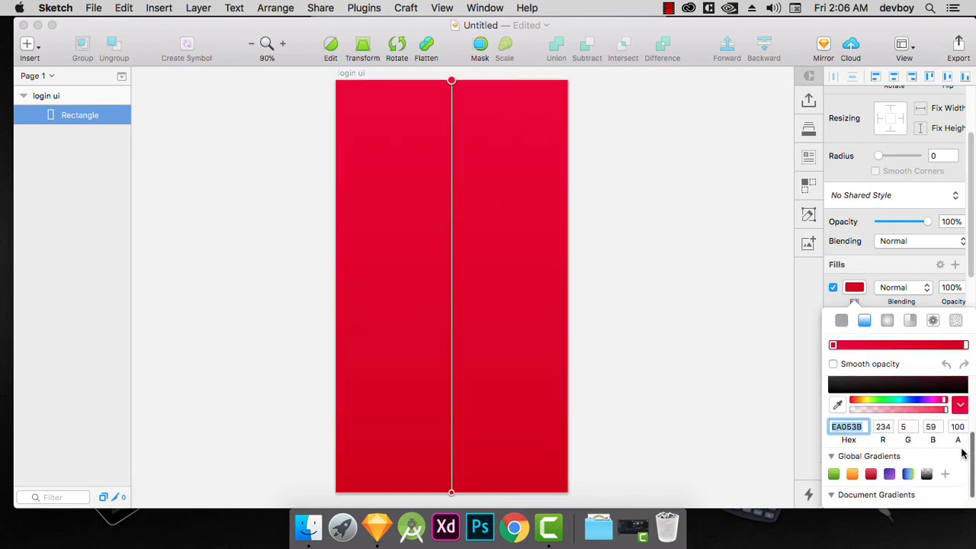
pyautogui.click(889, 459)
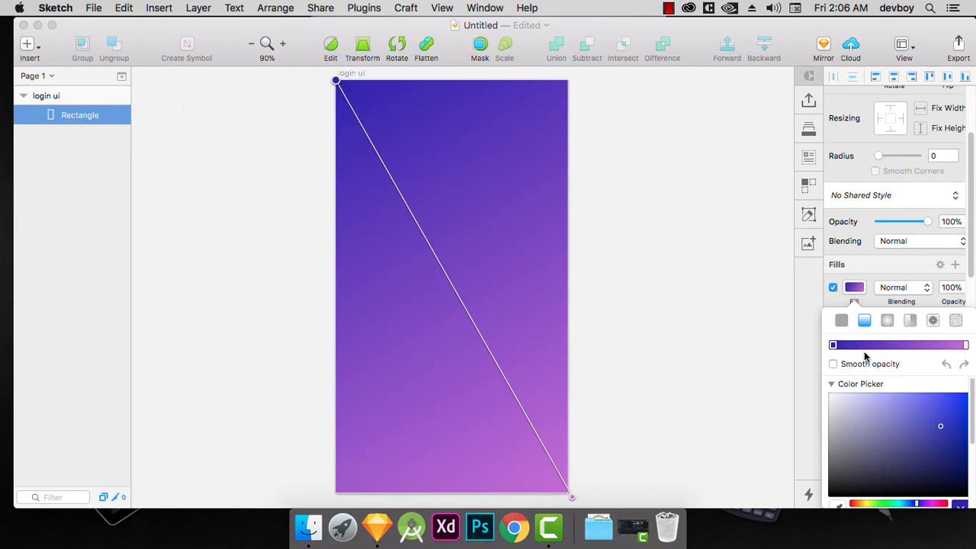
pyautogui.click(833, 287)
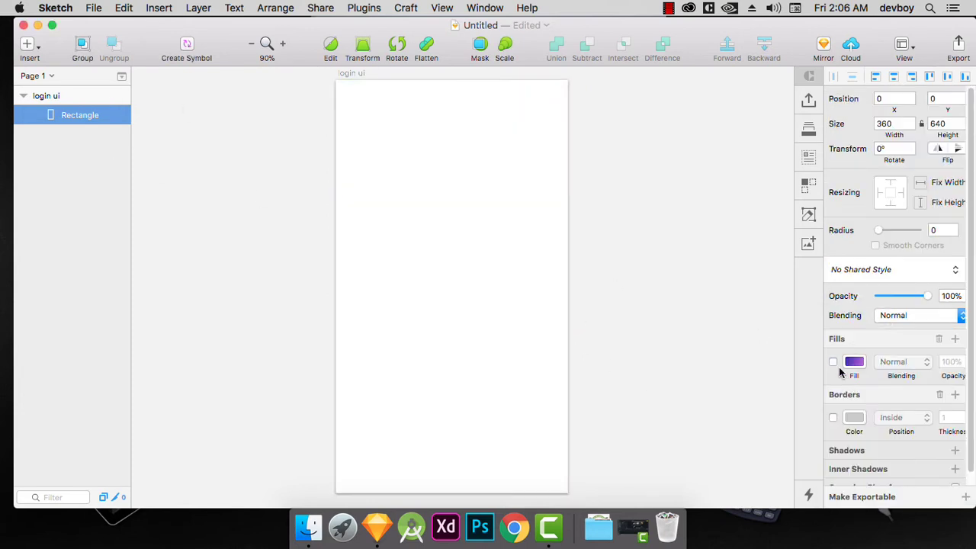
pyautogui.click(833, 363)
# Set the rectangle's fill to the solid grey AEAEAE.
pyautogui.click(854, 361)
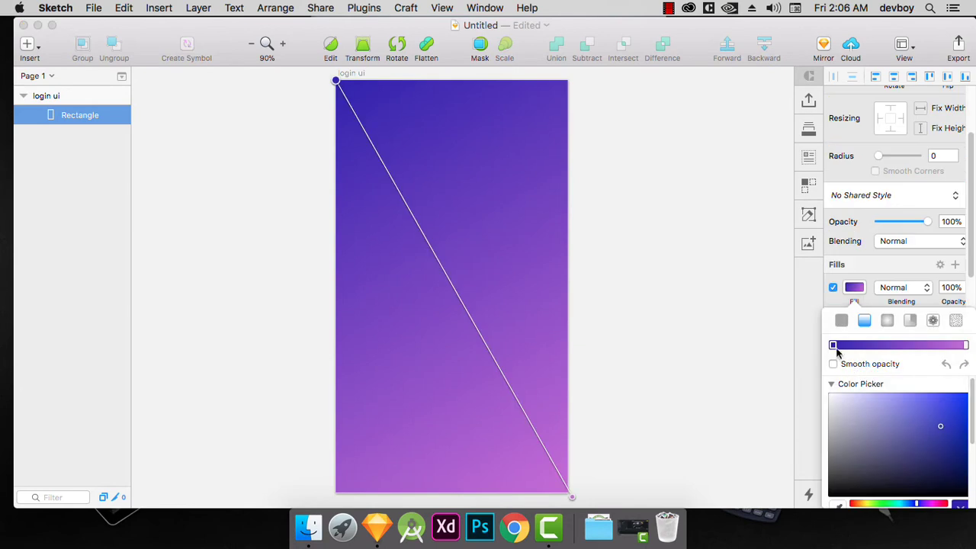
pyautogui.click(842, 321)
pyautogui.moveTo(883, 430)
pyautogui.mouseDown()
pyautogui.moveTo(782, 329)
pyautogui.moveTo(749, 406)
pyautogui.moveTo(740, 387)
pyautogui.mouseUp()
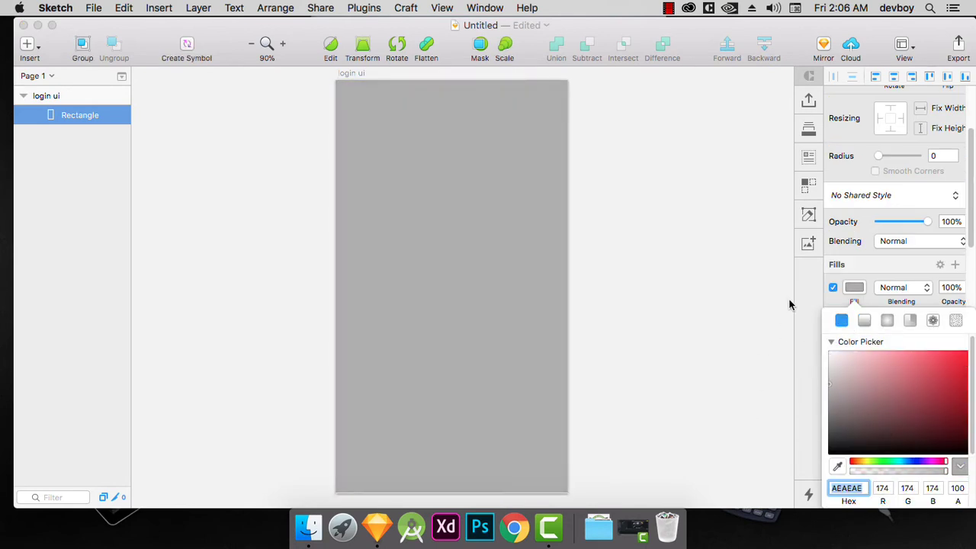
pyautogui.click(819, 293)
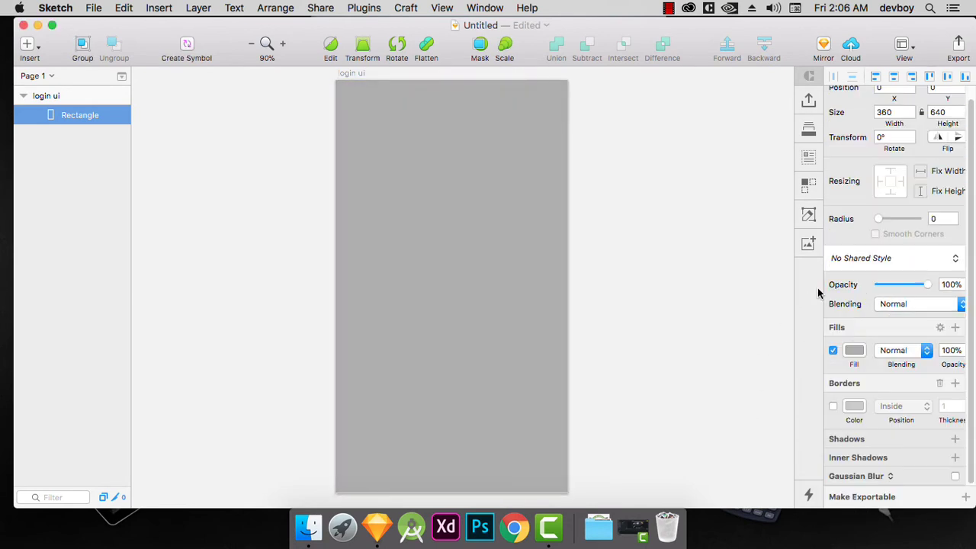
# Place the architecture image from the Downloads folder onto the artboard and move it to about X -780, Y -440.
pyautogui.click(599, 528)
pyautogui.moveTo(601, 430); pyautogui.dragTo(393, 228)
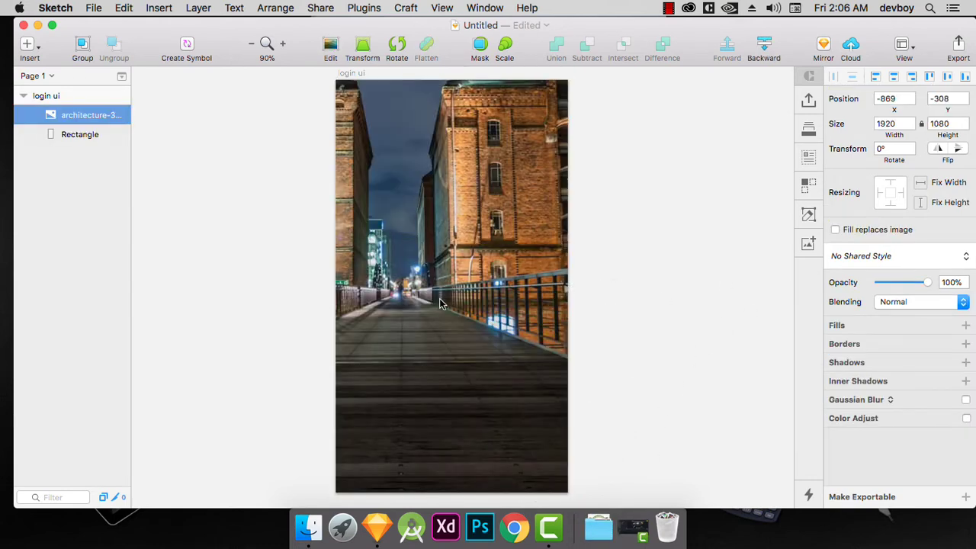
pyautogui.moveTo(462, 293); pyautogui.dragTo(496, 213)
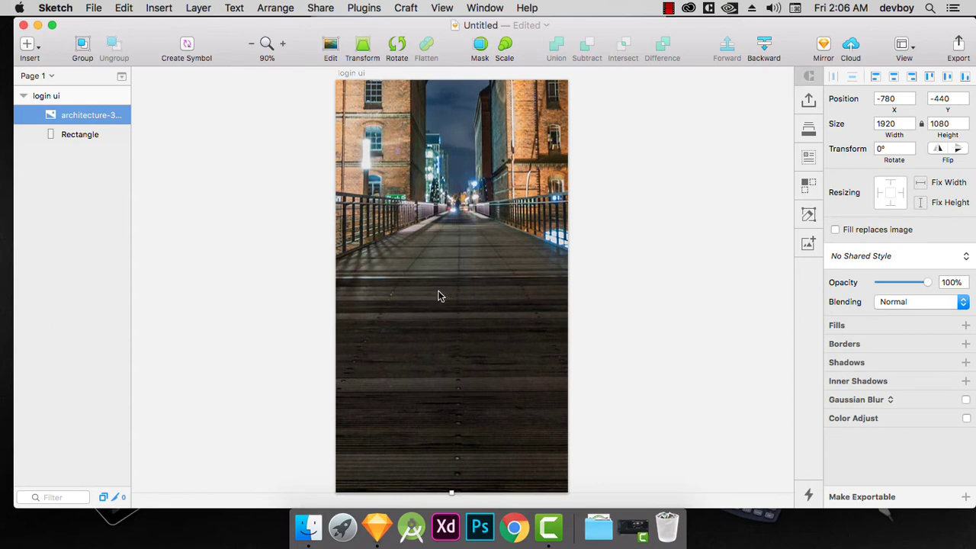
# Group the architecture image with the rectangle and name the group "bg".
pyautogui.click(79, 156)
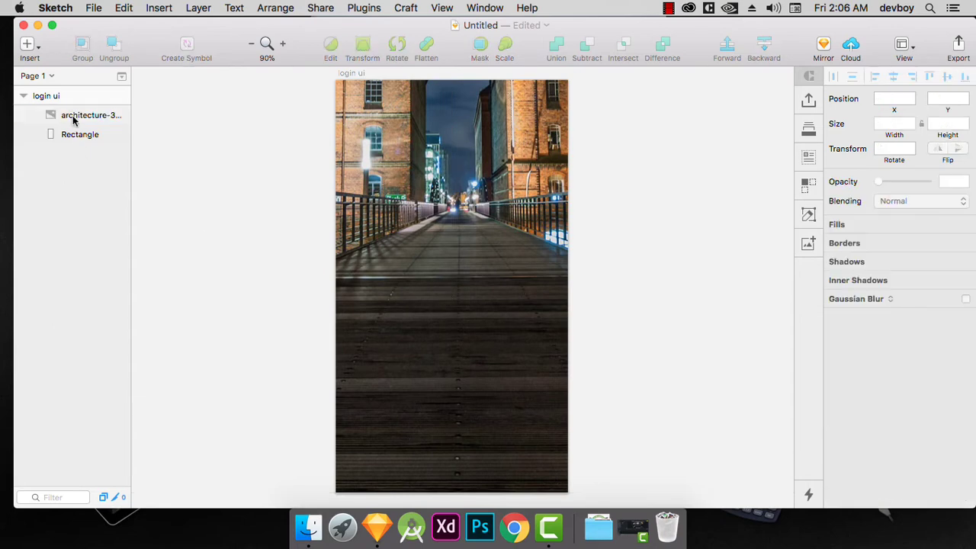
pyautogui.click(74, 120)
pyautogui.keyDown('shift'); pyautogui.click(76, 138); pyautogui.keyUp('shift')
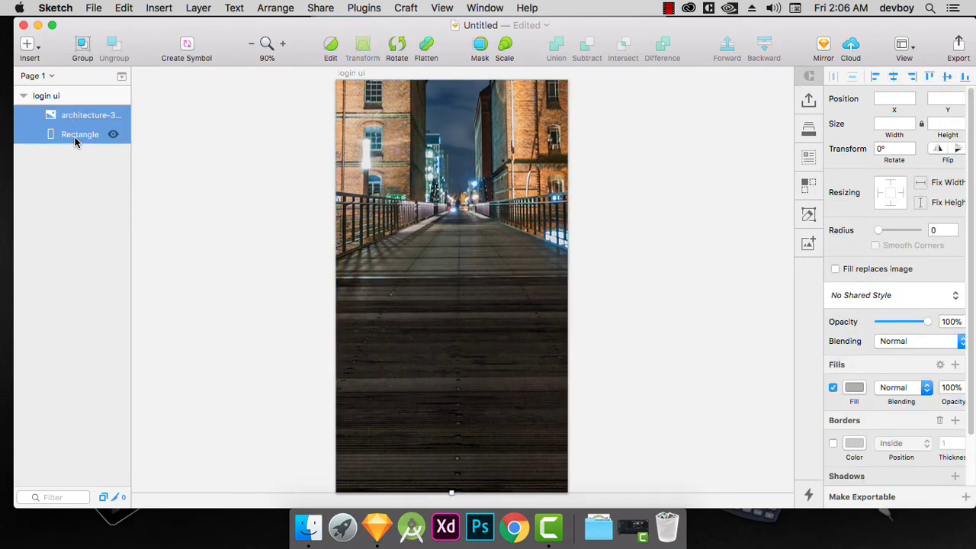
pyautogui.press('super+g')
pyautogui.doubleClick(71, 115)
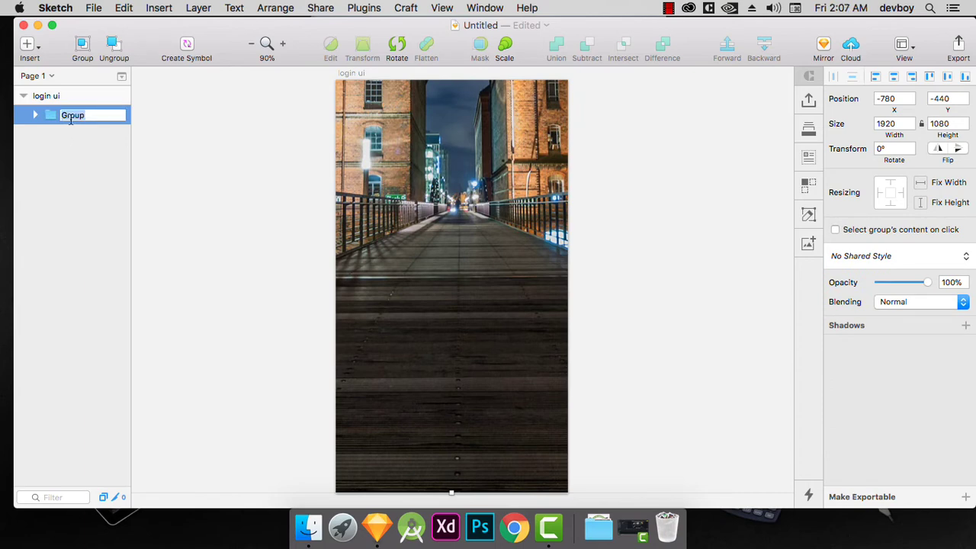
pyautogui.write('bg')
pyautogui.press('Return')
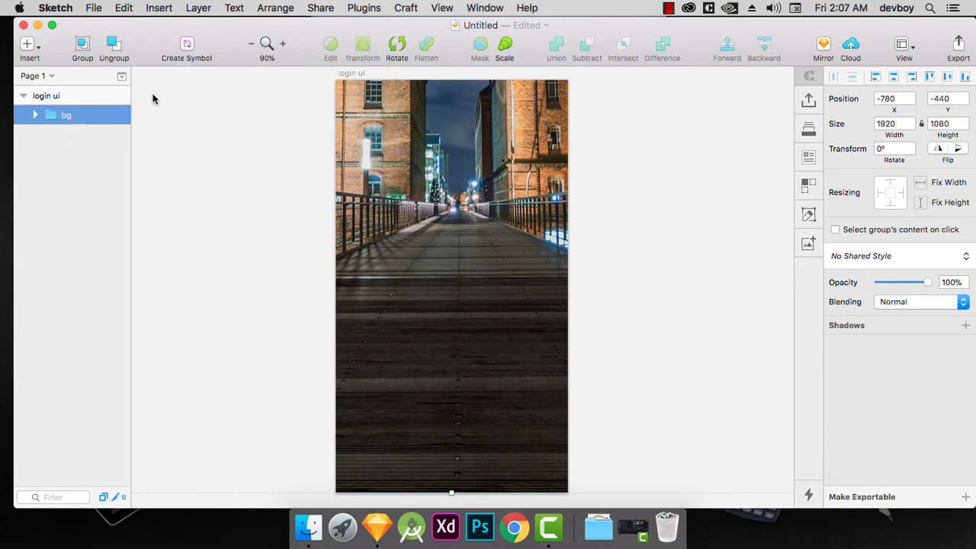
# Draw an oval about 146 by 155 on the upper part of the artboard, at about X 110, Y 75.
pyautogui.click(28, 45)
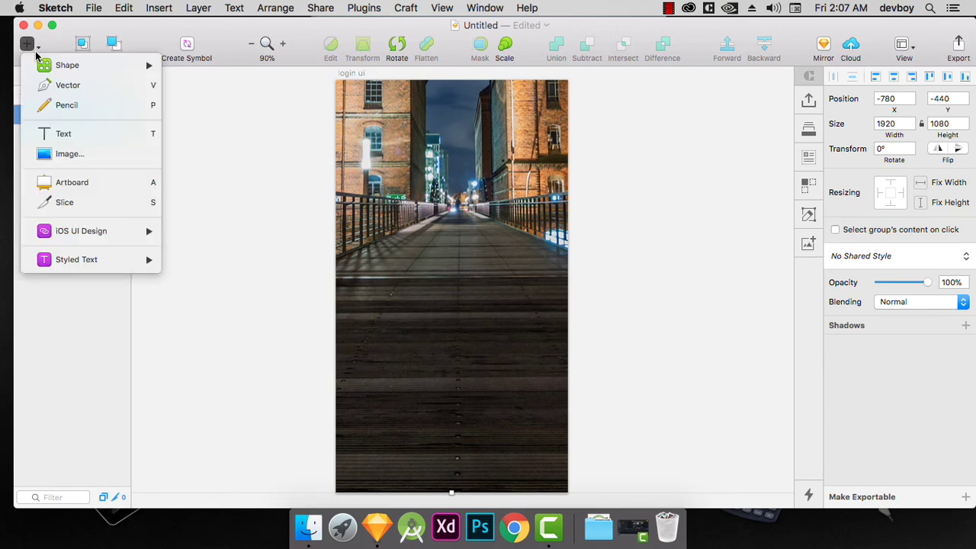
pyautogui.moveTo(81, 67)
pyautogui.click(220, 125)
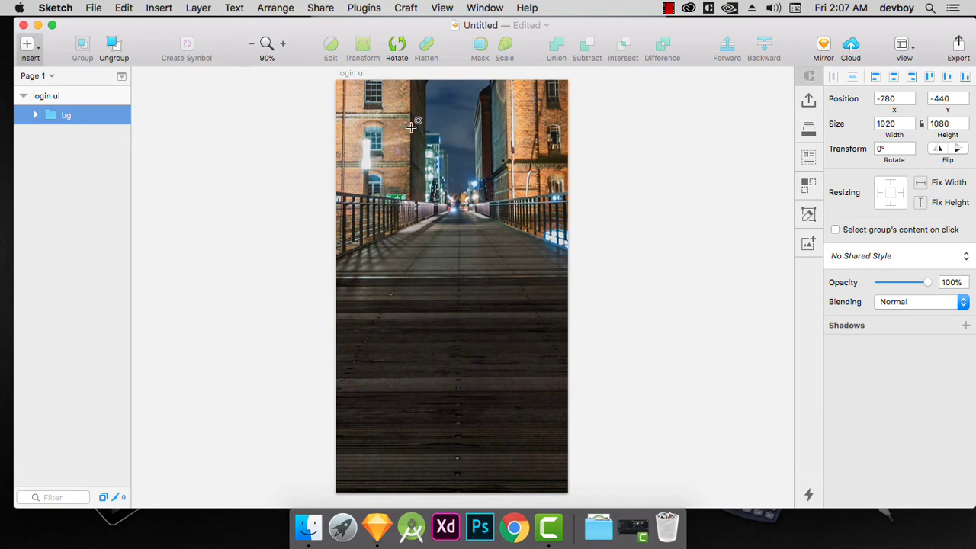
pyautogui.moveTo(407, 130)
pyautogui.mouseDown()
pyautogui.moveTo(476, 215)
pyautogui.moveTo(500, 227)
pyautogui.mouseUp()
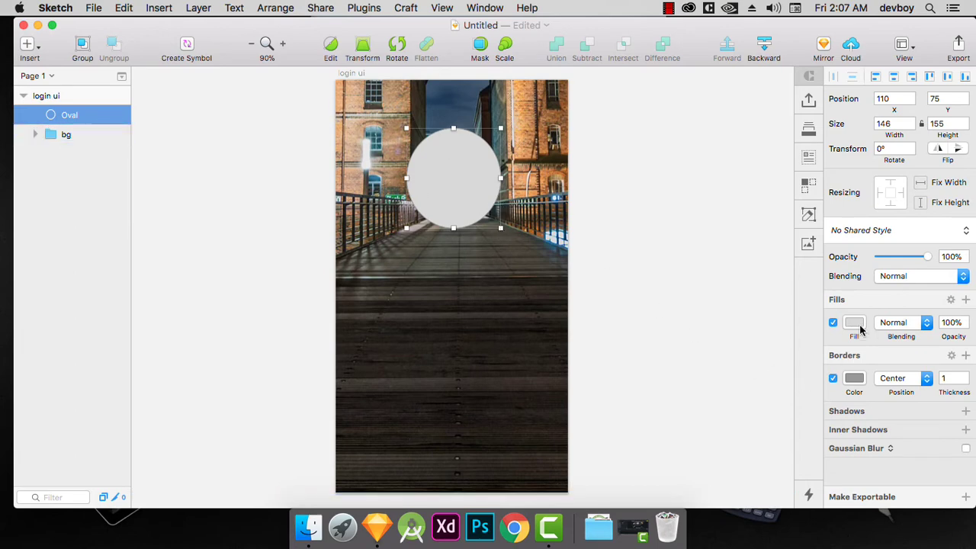
# Turn off the oval's border, set its fill to the solid dark grey 494949 and deselect it.
pyautogui.click(834, 378)
pyautogui.click(852, 325)
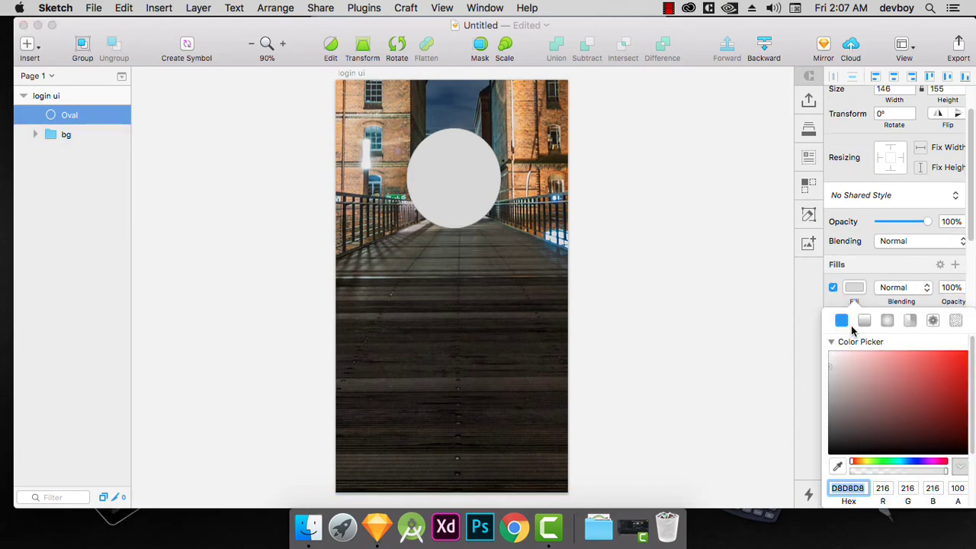
pyautogui.moveTo(841, 385); pyautogui.dragTo(815, 423)
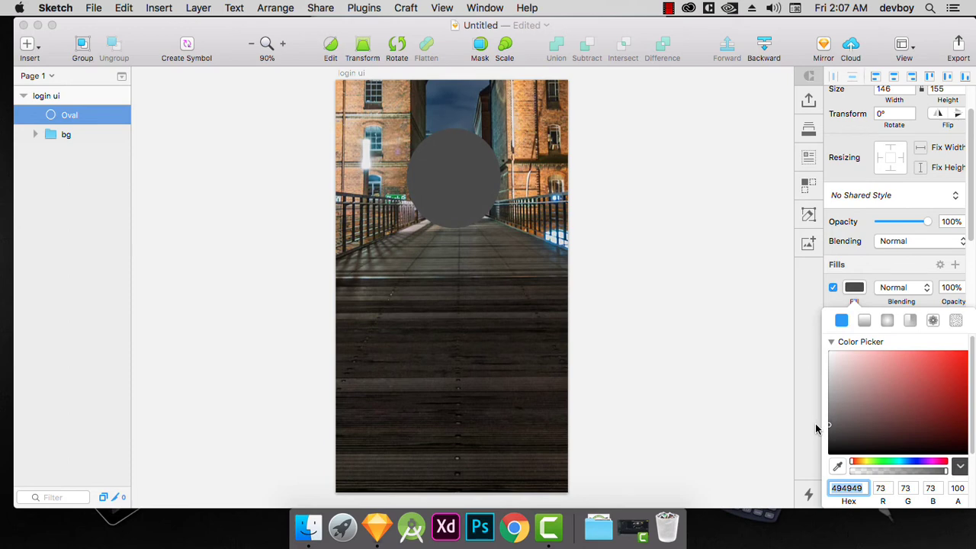
pyautogui.click(623, 218)
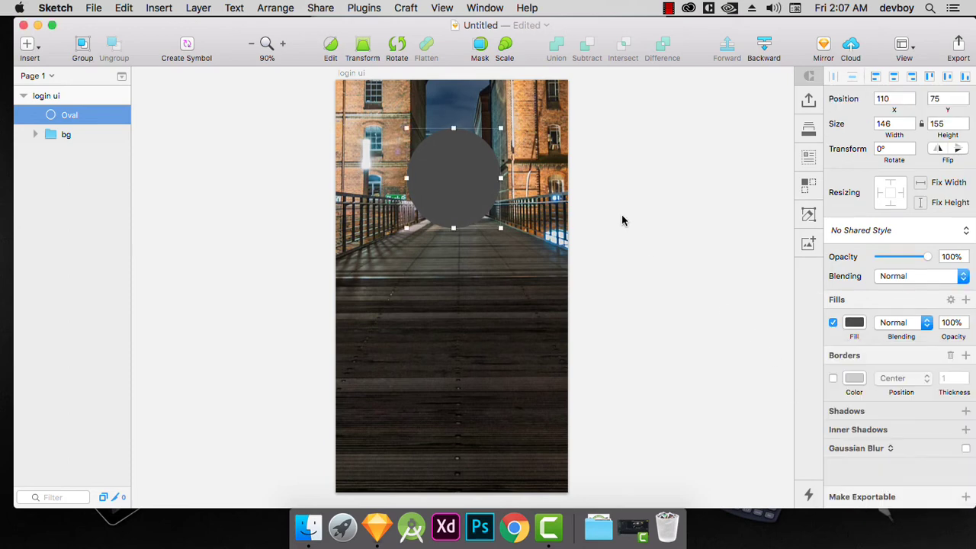
pyautogui.click(32, 173)
pyautogui.click(80, 117)
pyautogui.click(113, 161)
# Open the Icon Font plugin's material icon grid, search for "direc" and insert the directions_bus icon.
pyautogui.click(364, 8)
pyautogui.moveTo(377, 25)
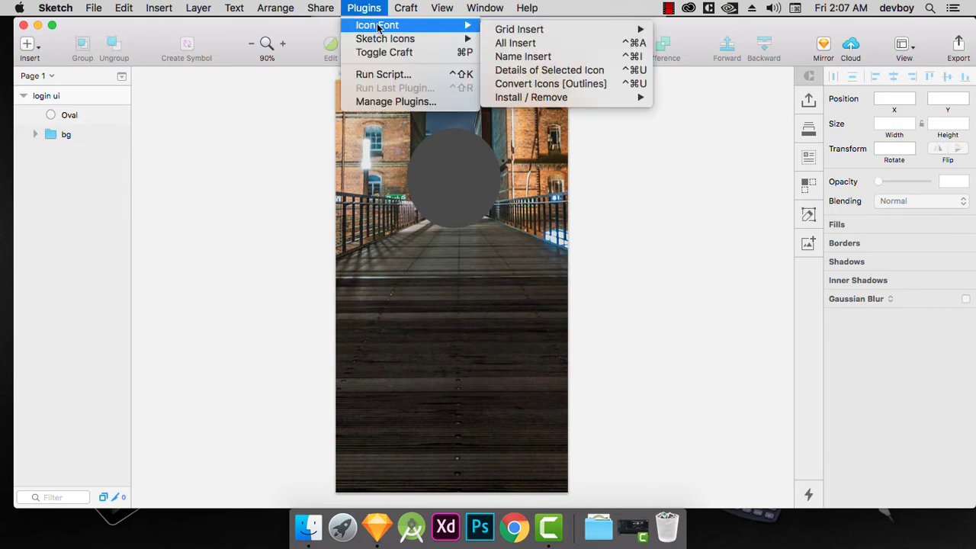
pyautogui.moveTo(519, 29)
pyautogui.click(685, 29)
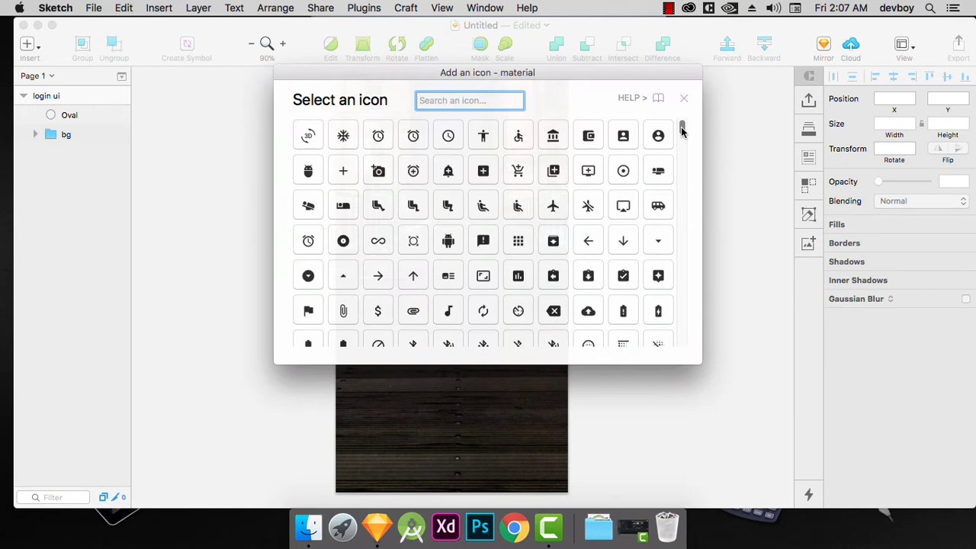
pyautogui.moveTo(683, 132); pyautogui.dragTo(671, 234)
pyautogui.scroll(-10, 672, 241)
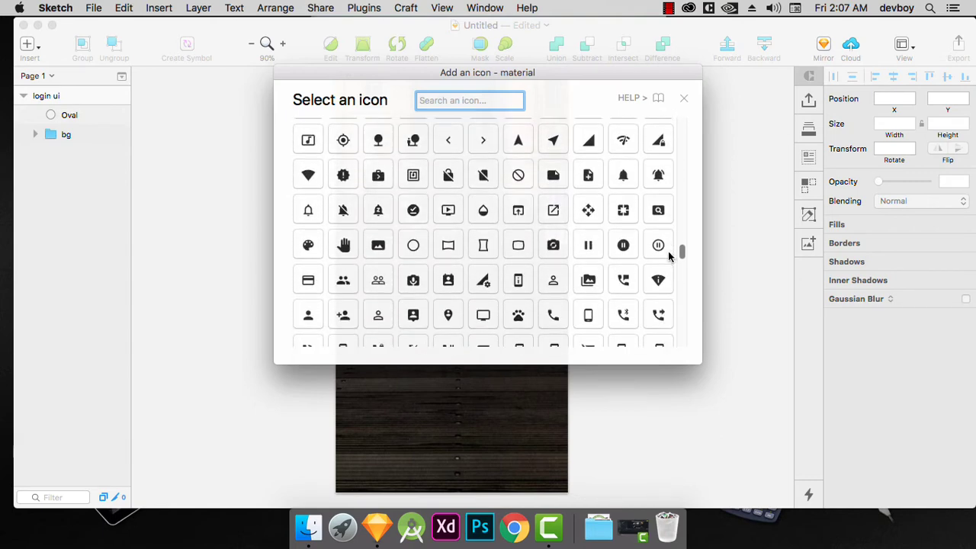
pyautogui.scroll(-3, 669, 259)
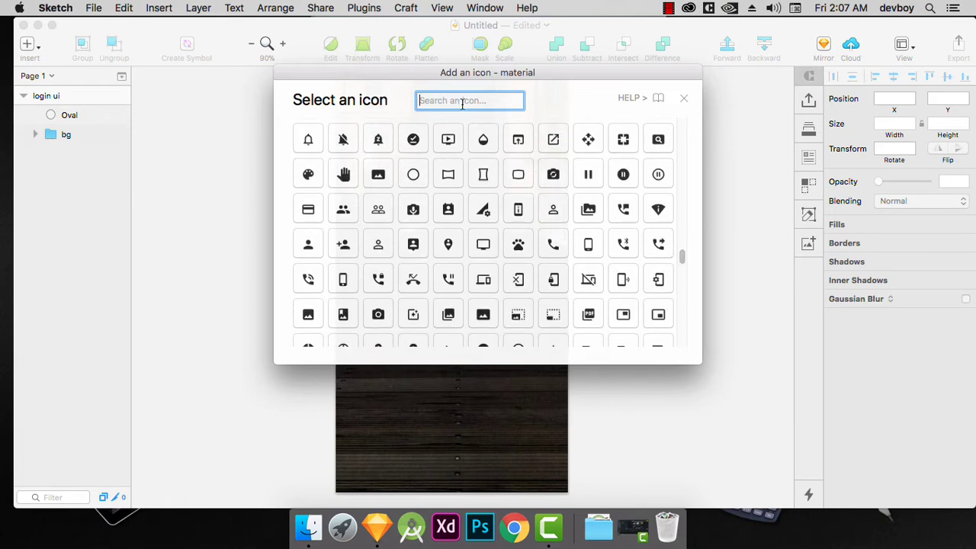
pyautogui.write('direc')
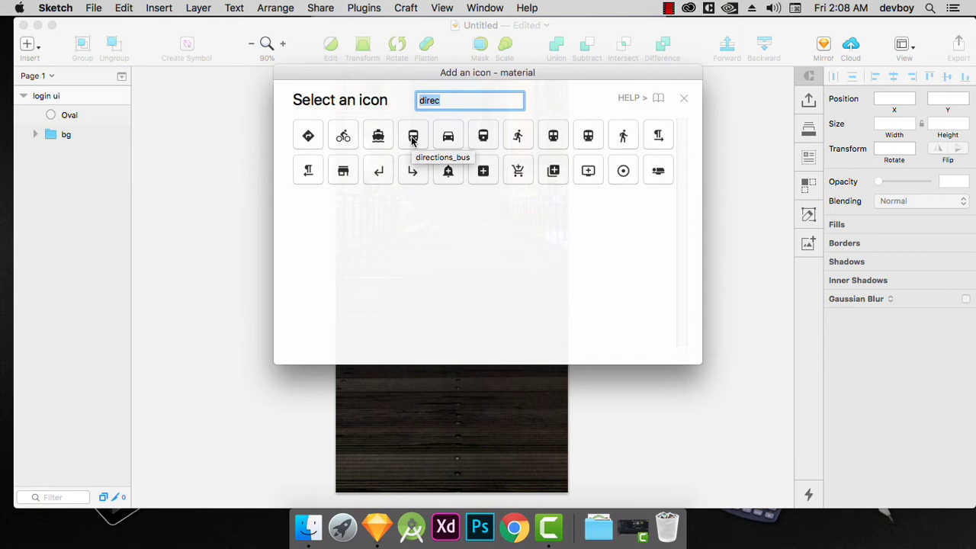
pyautogui.click(412, 138)
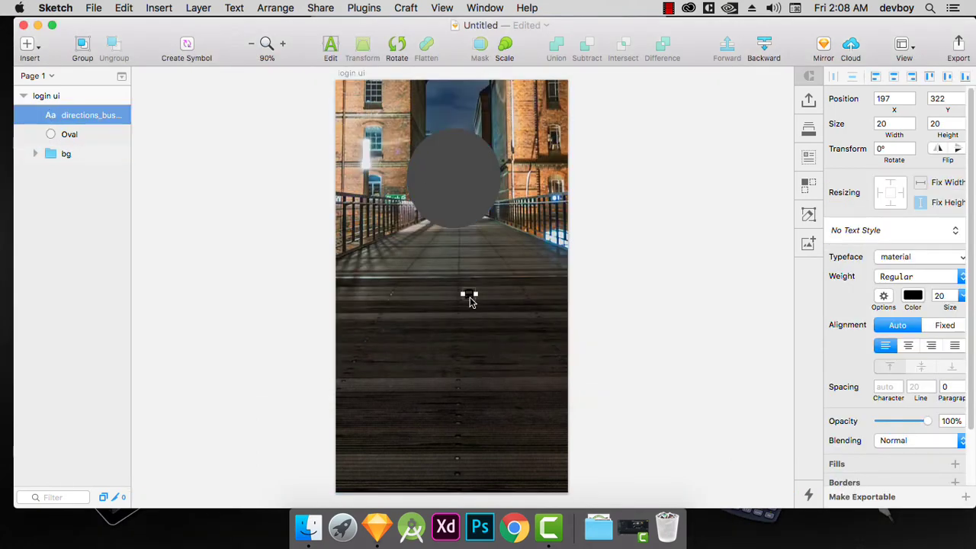
# Place the bus icon on the oval, set its size to 72 and position it at X 148, Y 115.
pyautogui.moveTo(470, 302); pyautogui.dragTo(453, 185)
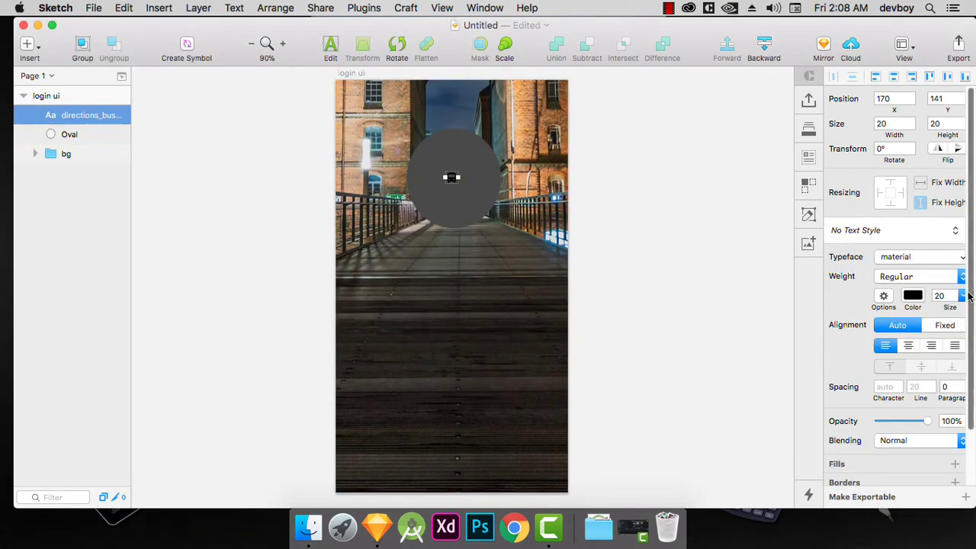
pyautogui.click(962, 296)
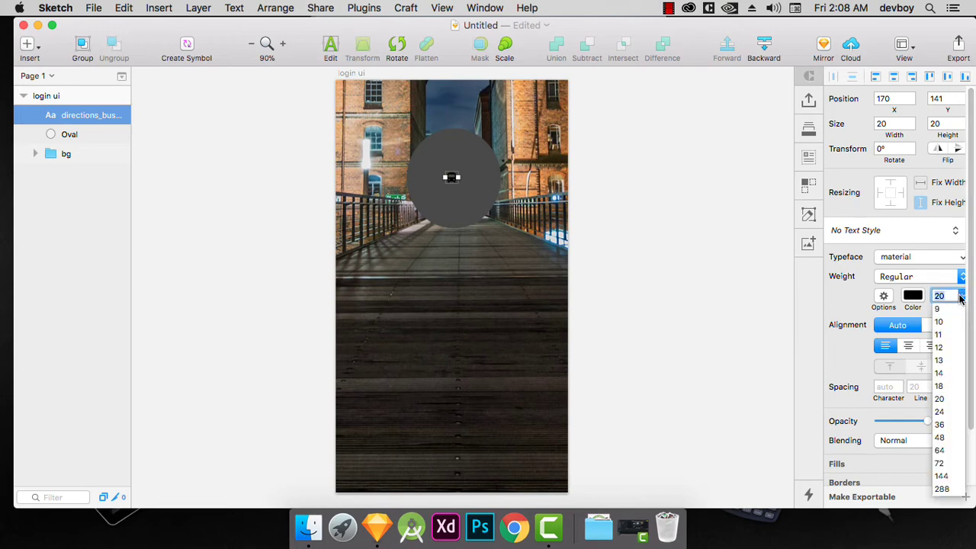
pyautogui.click(941, 463)
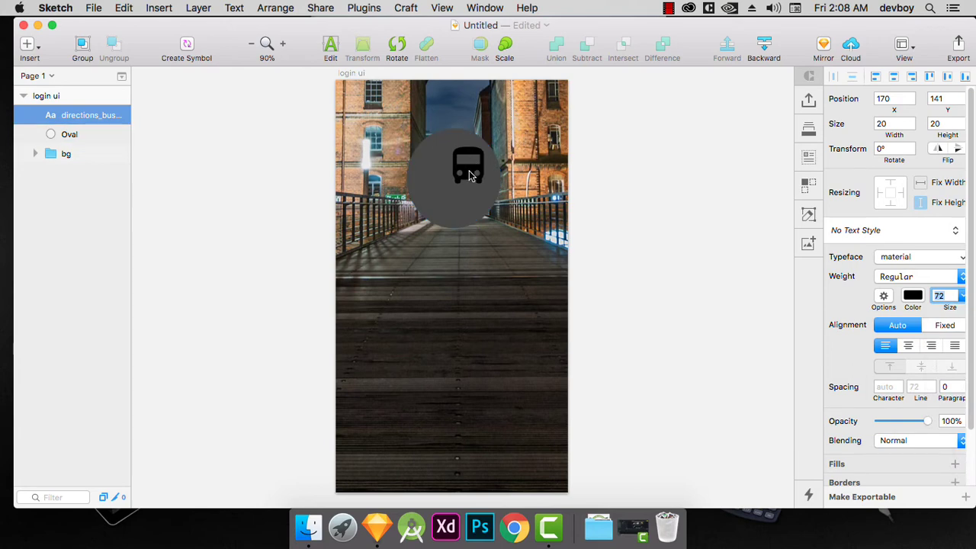
pyautogui.moveTo(469, 176); pyautogui.dragTo(457, 189)
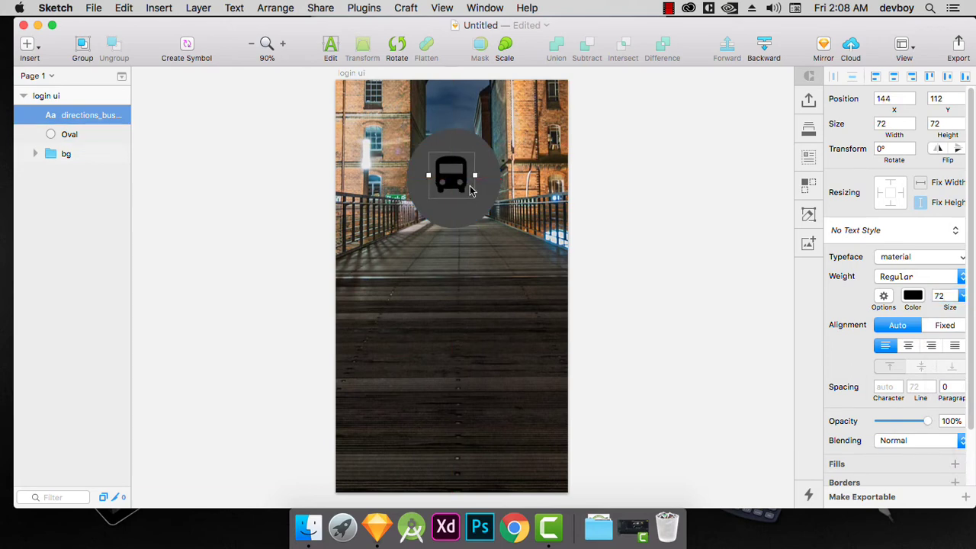
pyautogui.press('Right')
pyautogui.press('Right')
pyautogui.press('Right')
pyautogui.press('Right')
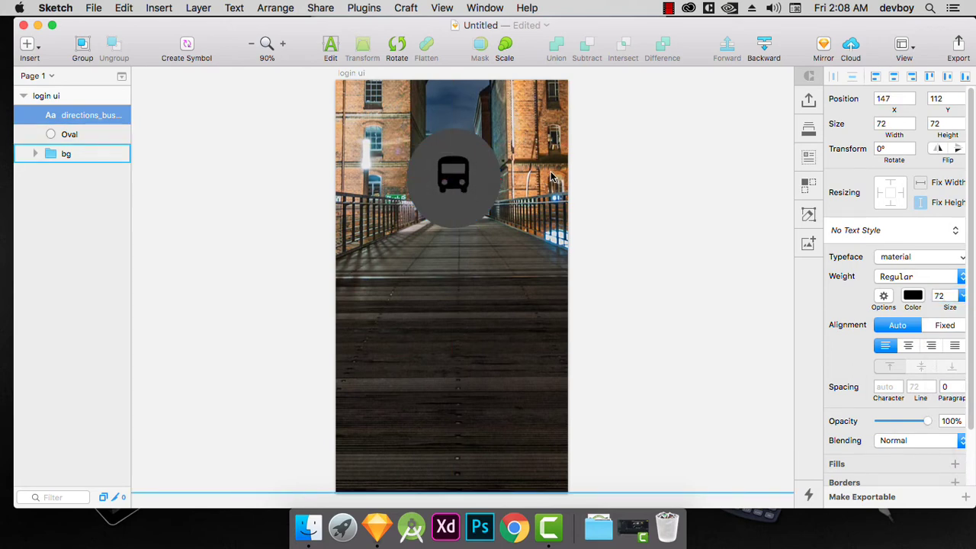
pyautogui.press('Down')
pyautogui.press('Down')
pyautogui.press('Down')
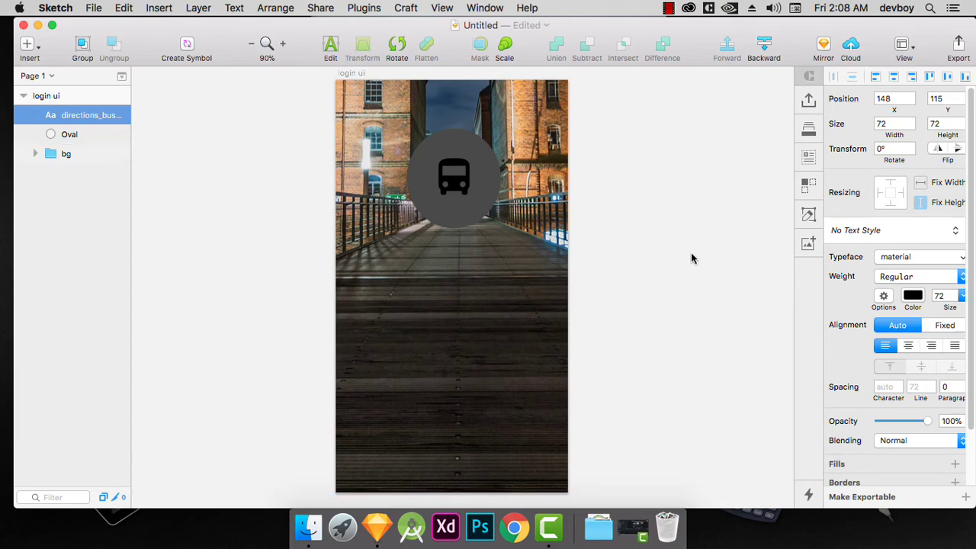
# Try larger sizes for the bus icon, first 144 and then 114.
pyautogui.click(963, 297)
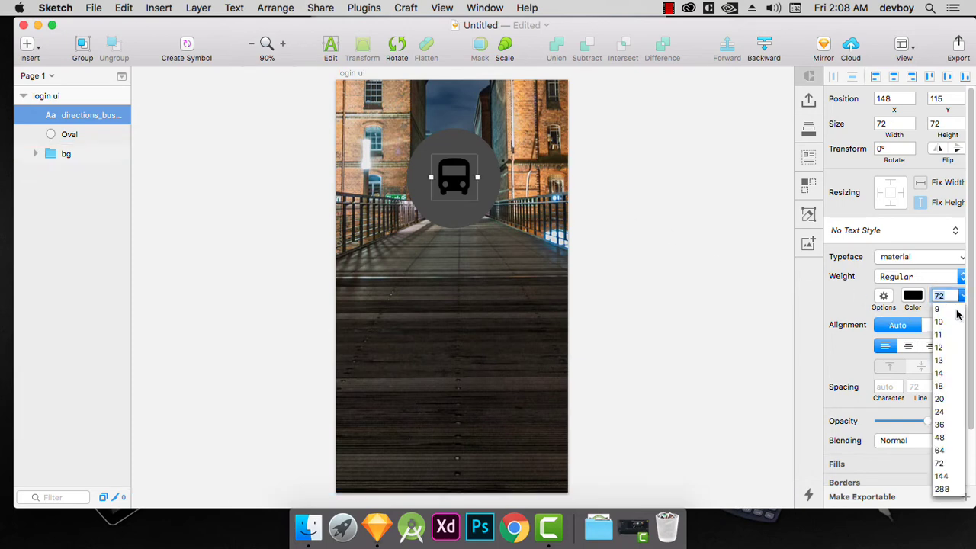
pyautogui.click(942, 476)
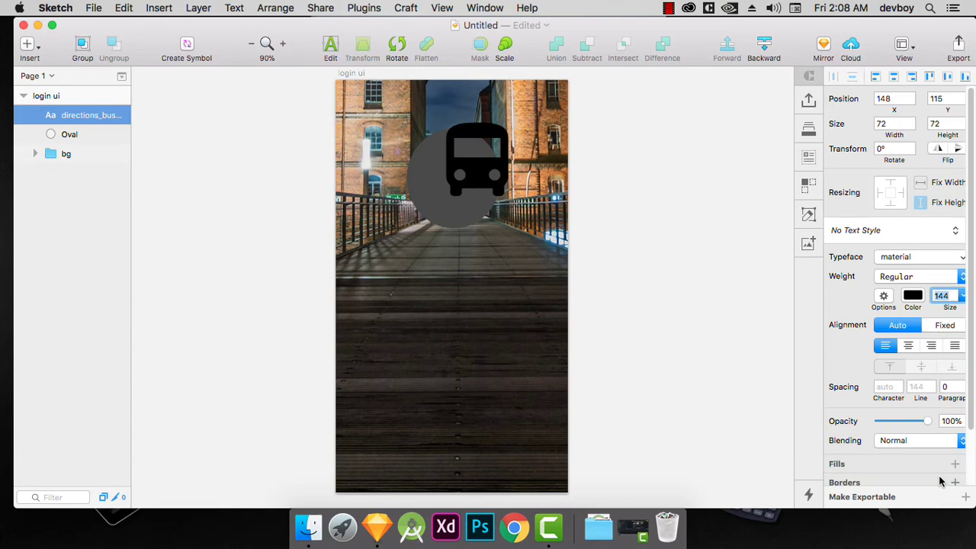
pyautogui.click(947, 295)
pyautogui.write('1')
pyautogui.press('Return')
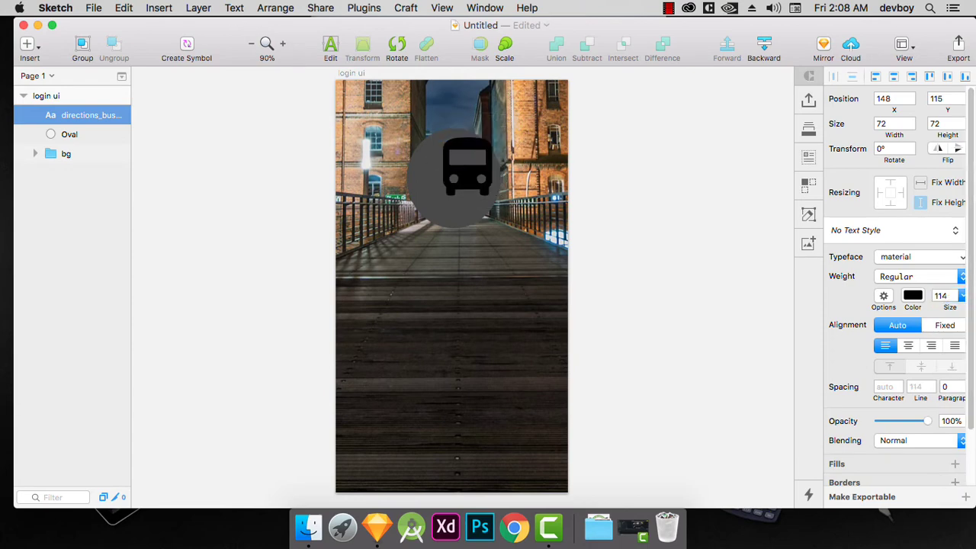
# Reposition the enlarged bus icon over the oval at X 129, Y 98.
pyautogui.moveTo(471, 174); pyautogui.dragTo(458, 187)
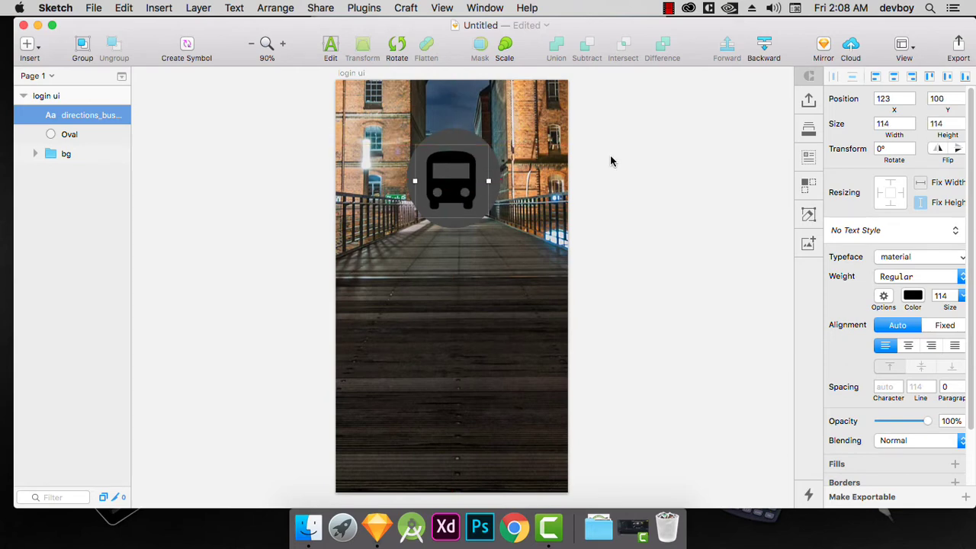
pyautogui.press('Right')
pyautogui.press('Right')
pyautogui.press('Right')
pyautogui.press('Right')
pyautogui.press('Up')
pyautogui.press('Up')
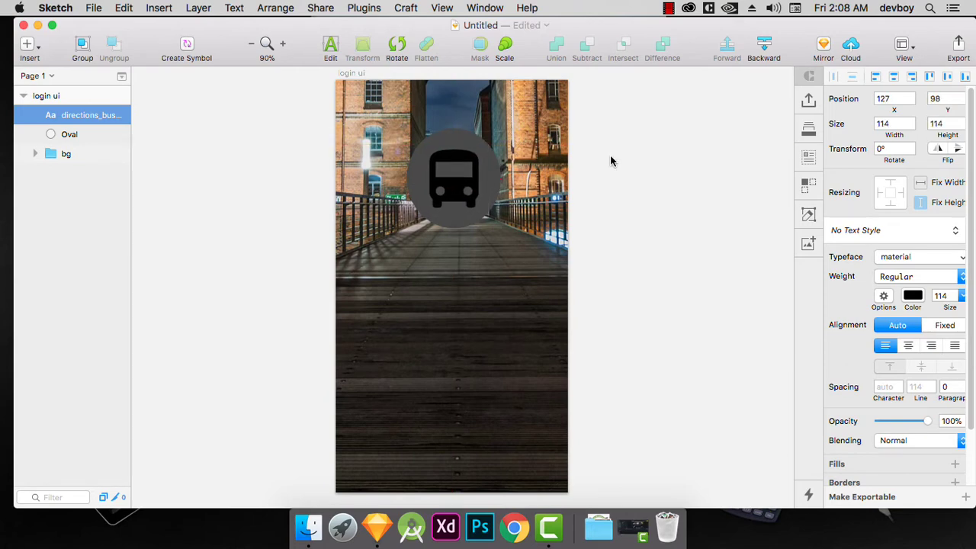
pyautogui.press('Right')
pyautogui.press('Right')
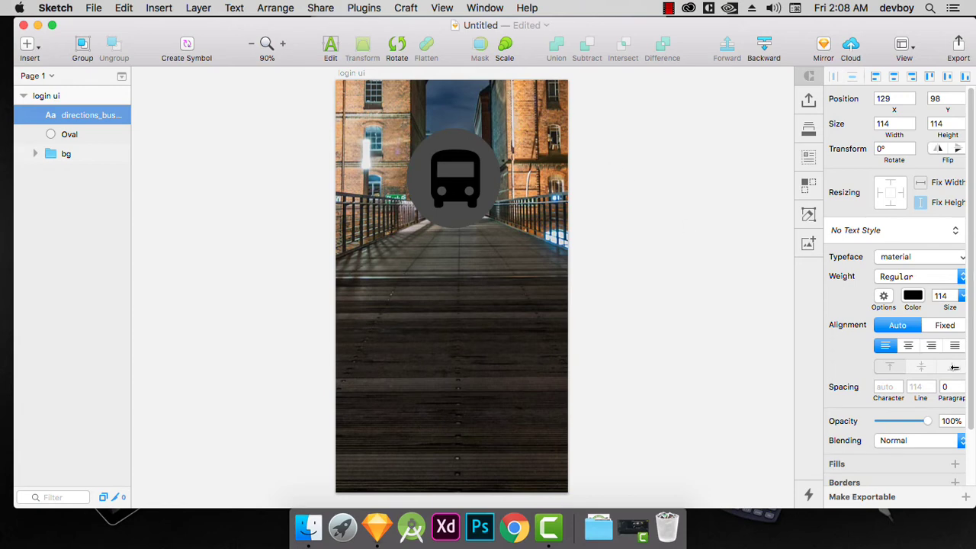
# Set the bus icon's size to 90.
pyautogui.click(941, 296)
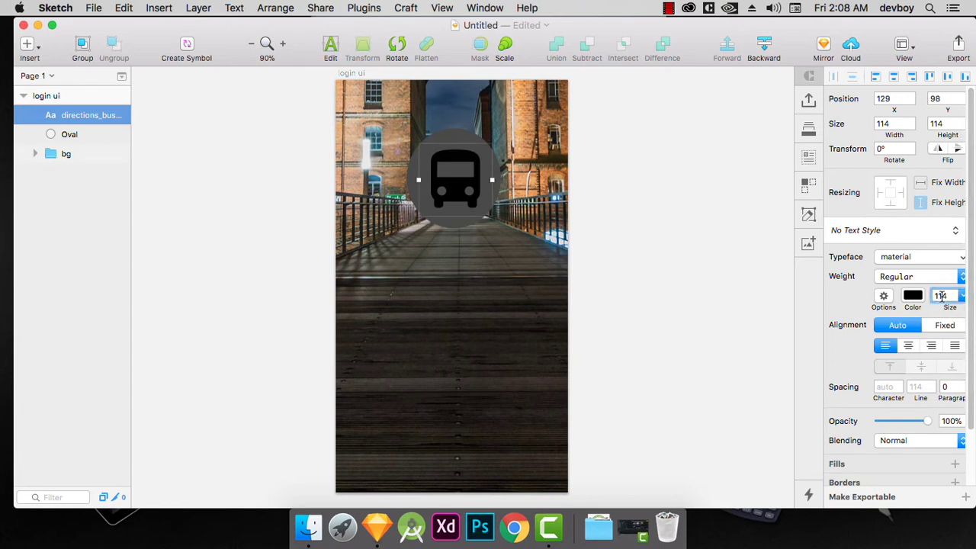
pyautogui.doubleClick(942, 296)
pyautogui.write('90')
pyautogui.press('Return')
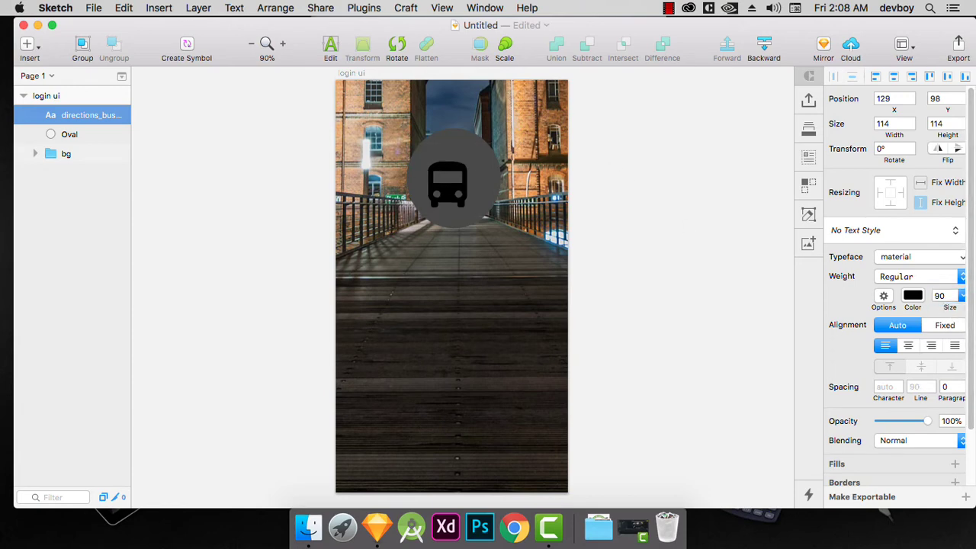
# Center the bus icon within the oval by moving it to X 138, Y 107.
pyautogui.moveTo(441, 193); pyautogui.dragTo(448, 191)
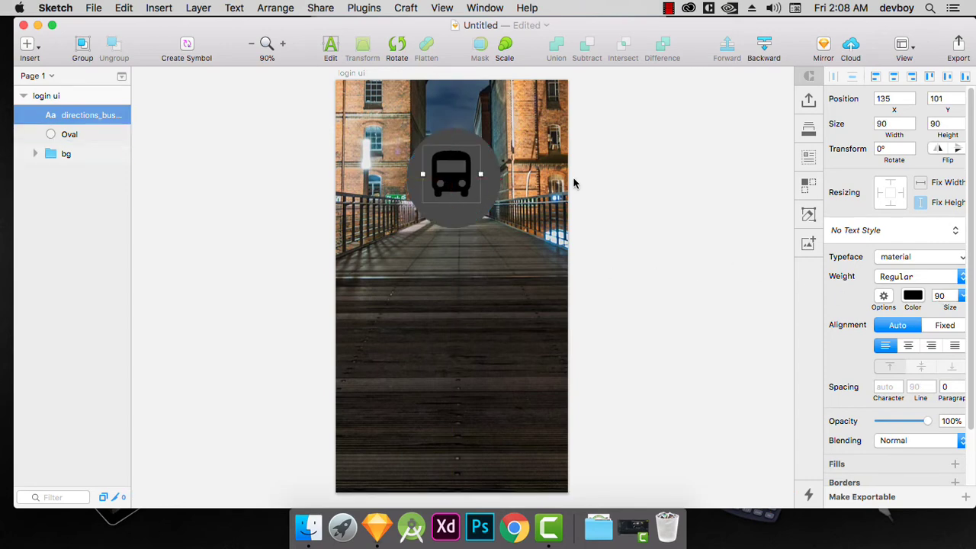
pyautogui.press('Right')
pyautogui.press('Right')
pyautogui.press('Down')
pyautogui.press('Down')
pyautogui.press('Down')
pyautogui.press('Right')
pyautogui.press('Right')
pyautogui.press('Left')
pyautogui.press('Down')
pyautogui.press('Down')
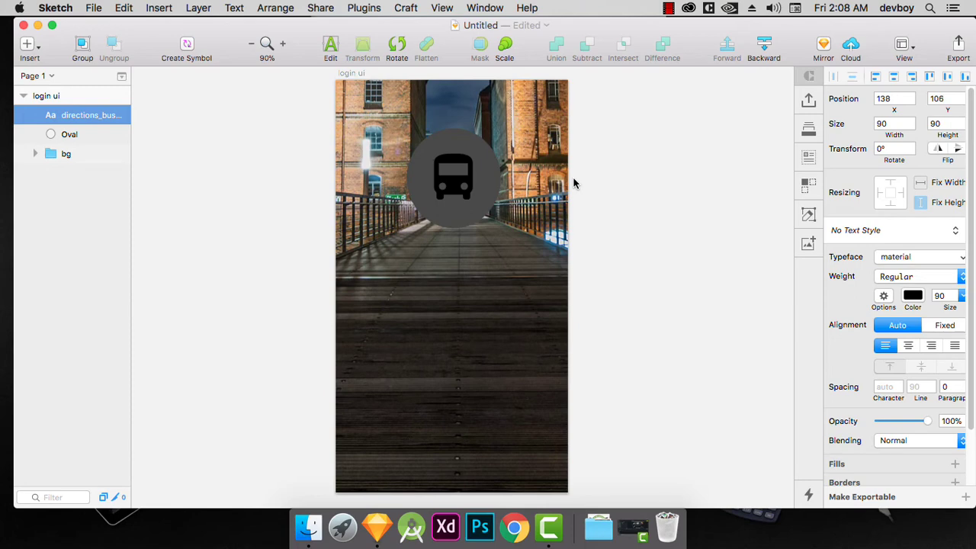
pyautogui.press('Down')
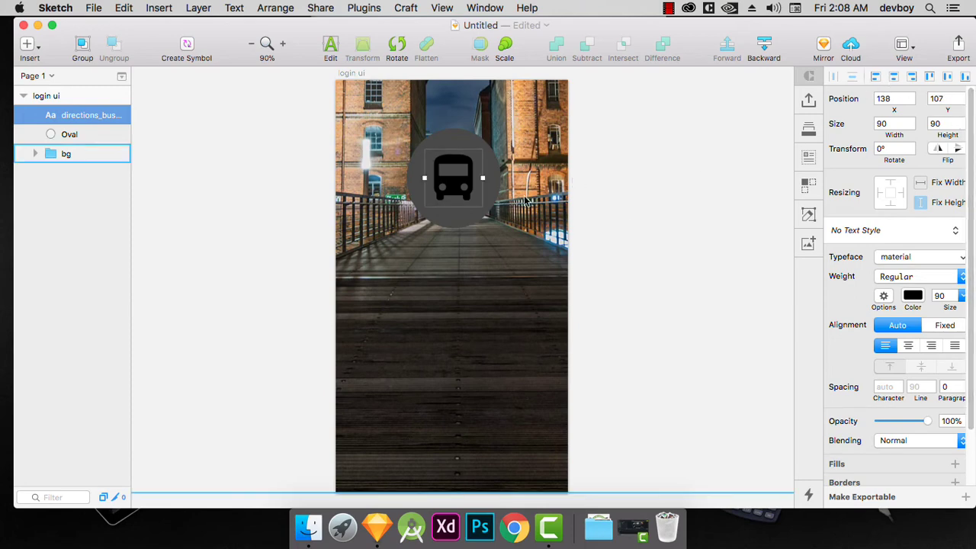
# Group the bus icon with the oval and name the group "logo".
pyautogui.keyDown('shift'); pyautogui.click(69, 136); pyautogui.keyUp('shift')
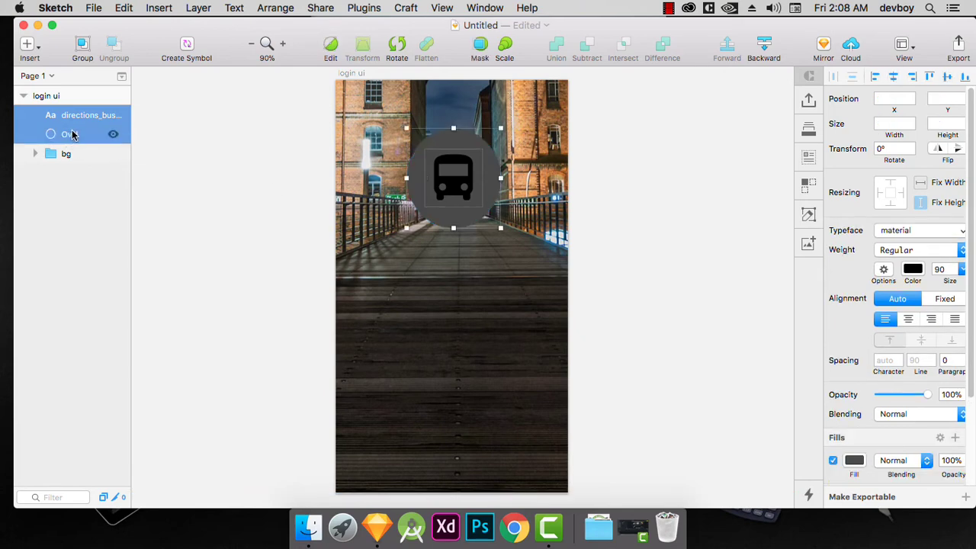
pyautogui.press('super+g')
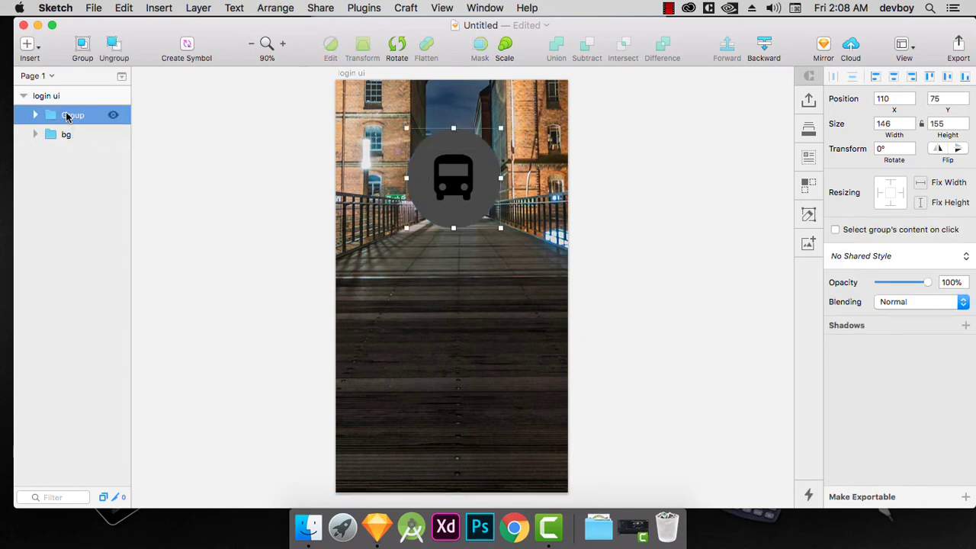
pyautogui.doubleClick(68, 115)
pyautogui.write('logo')
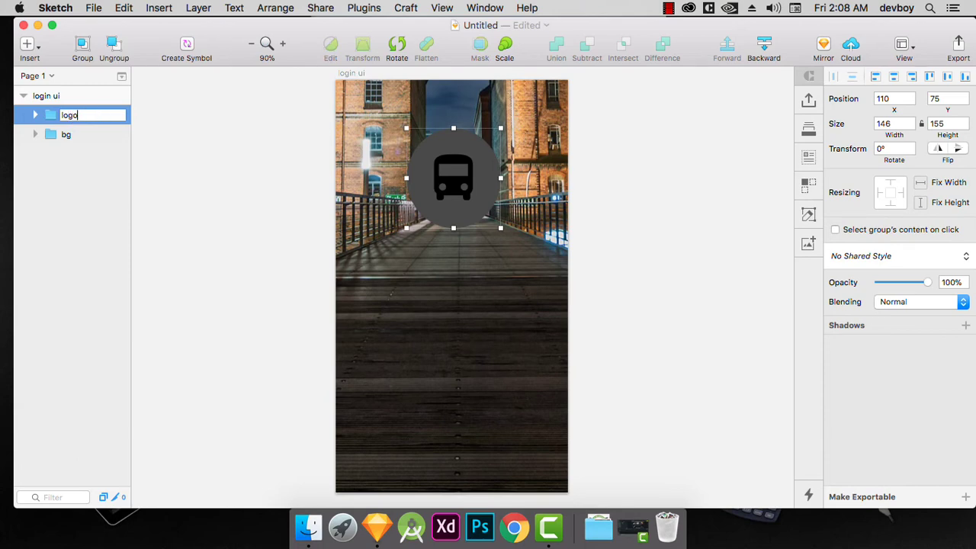
pyautogui.press('Return')
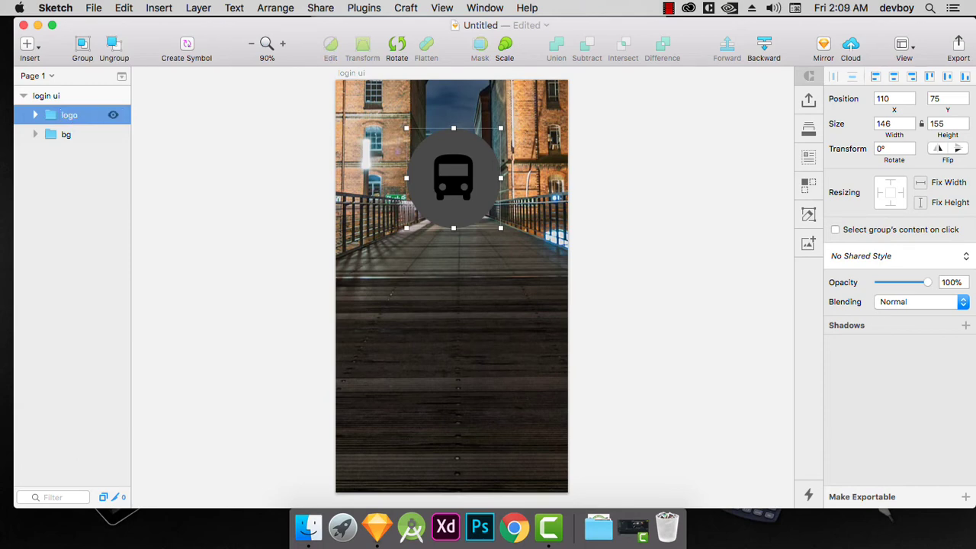
# Change the bus icon's color inside the logo group to white, FFFFFF, and collapse the group.
pyautogui.click(35, 115)
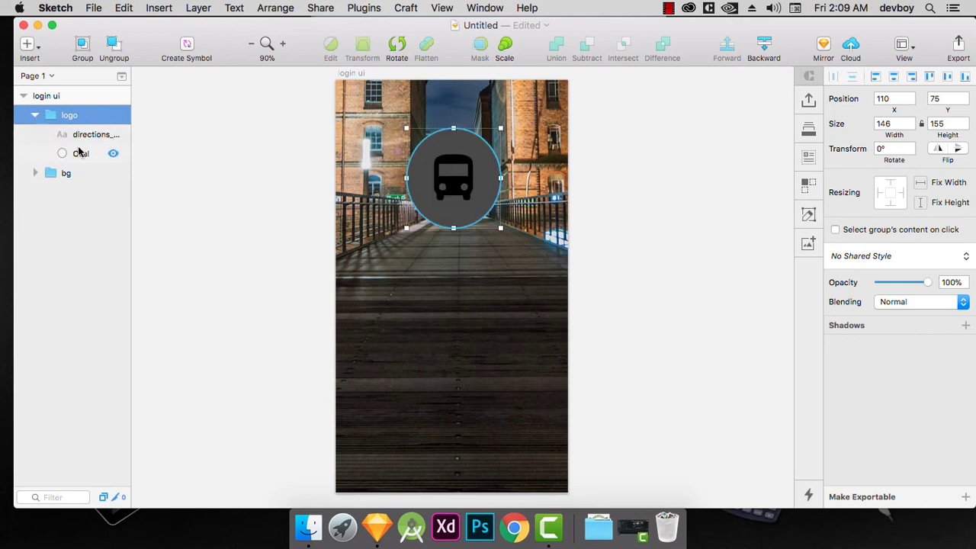
pyautogui.click(84, 135)
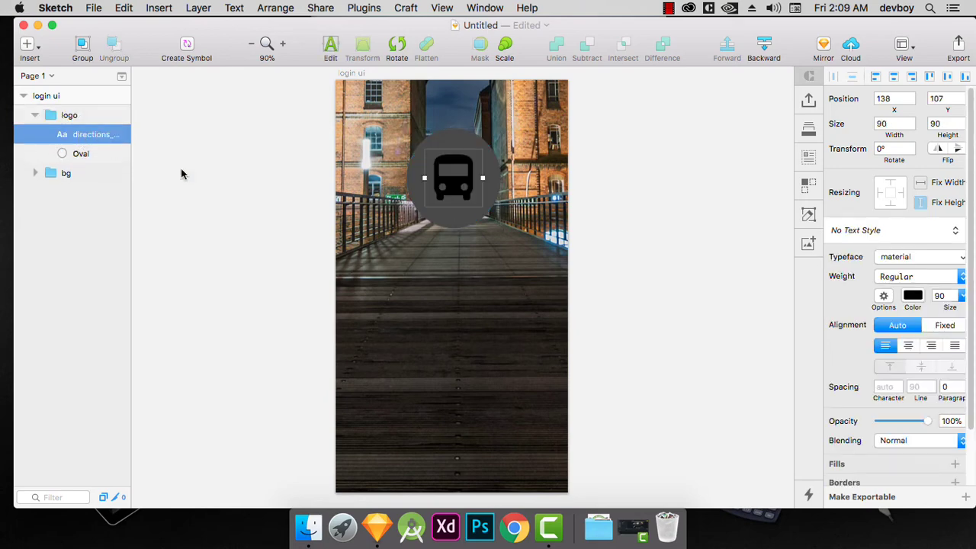
pyautogui.click(914, 289)
pyautogui.write('ffffff')
pyautogui.press('Return')
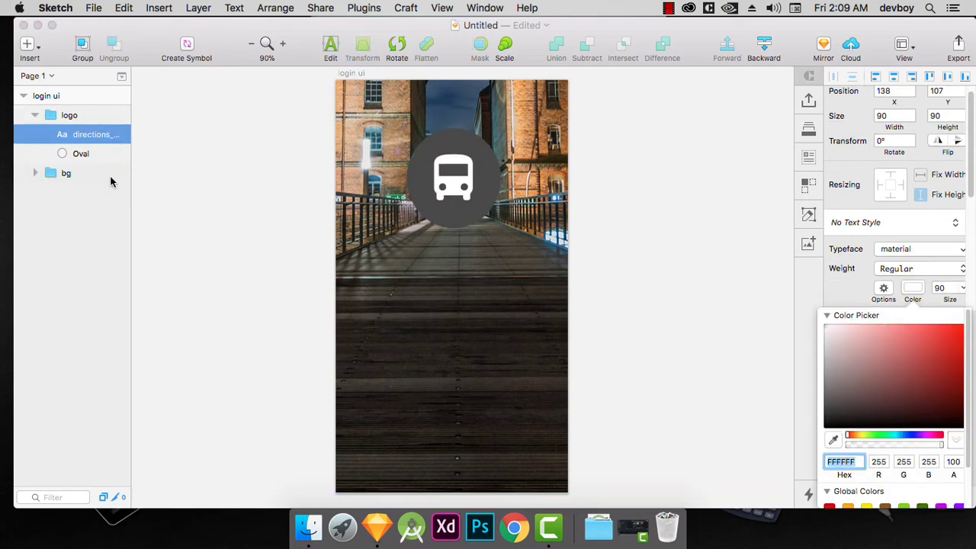
pyautogui.click(47, 273)
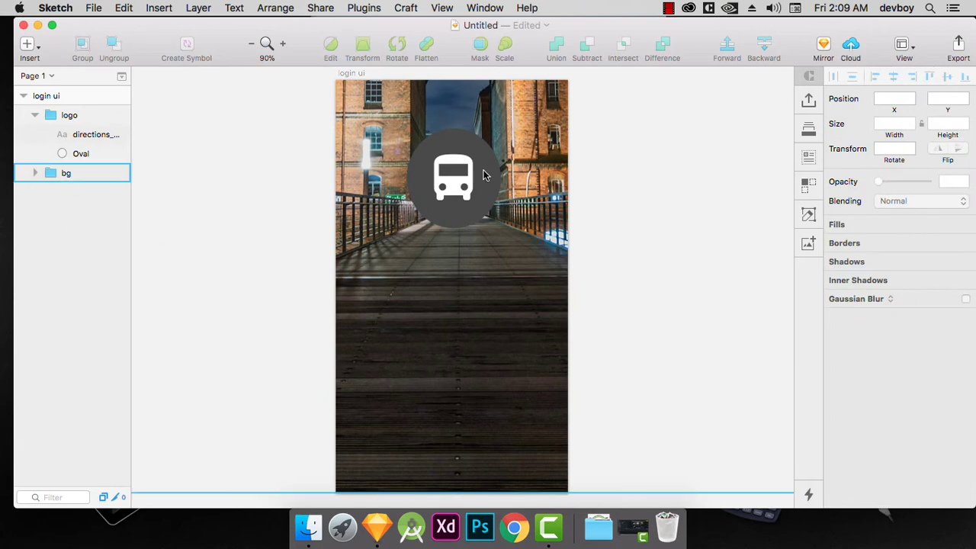
pyautogui.click(67, 115)
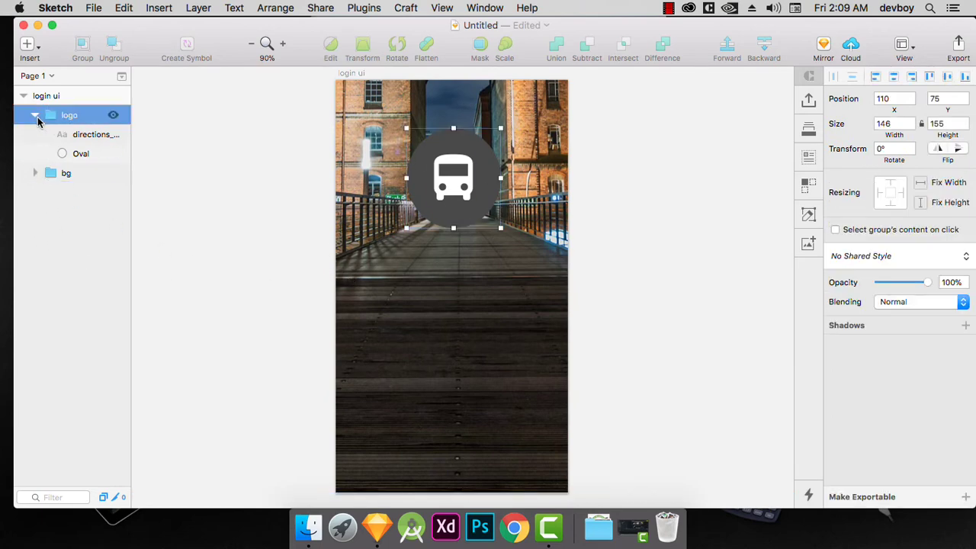
pyautogui.click(34, 115)
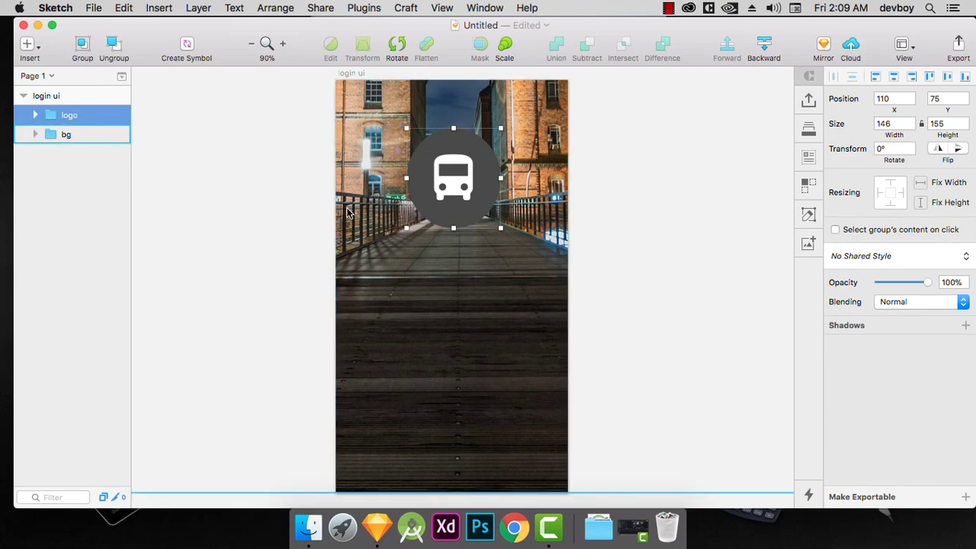
pyautogui.click(285, 200)
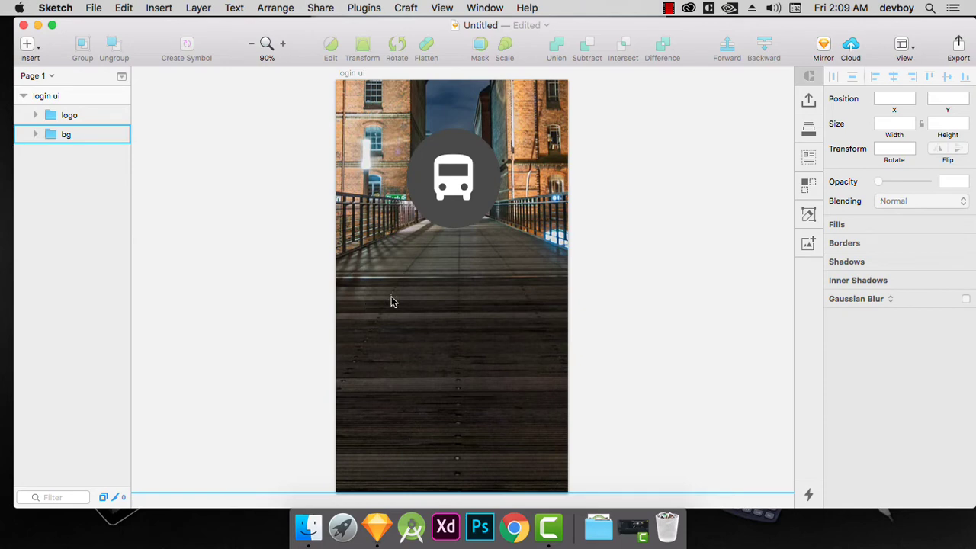
# Draw a rectangle about 317 by 53 below the logo and round it with radius 100 and smooth corners.
pyautogui.press('r')
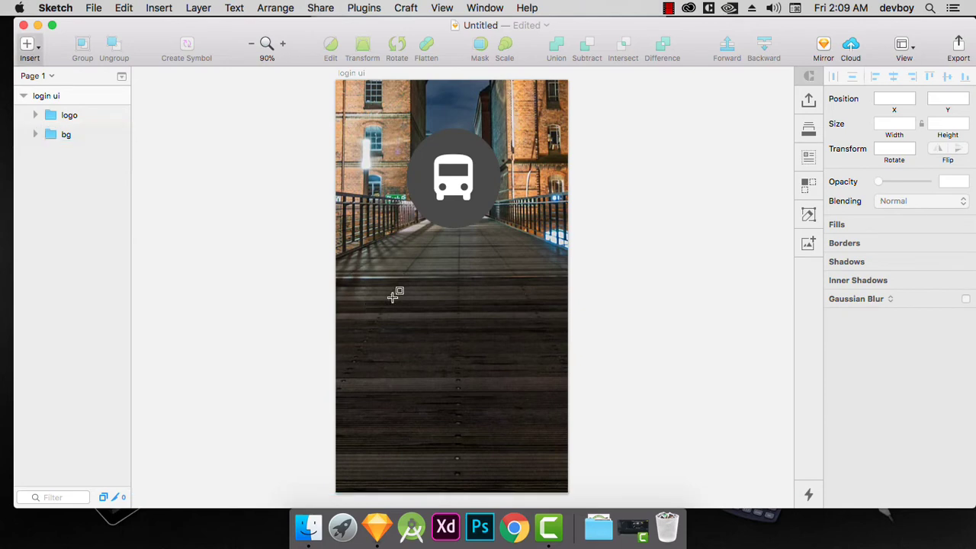
pyautogui.moveTo(350, 302); pyautogui.dragTo(556, 336)
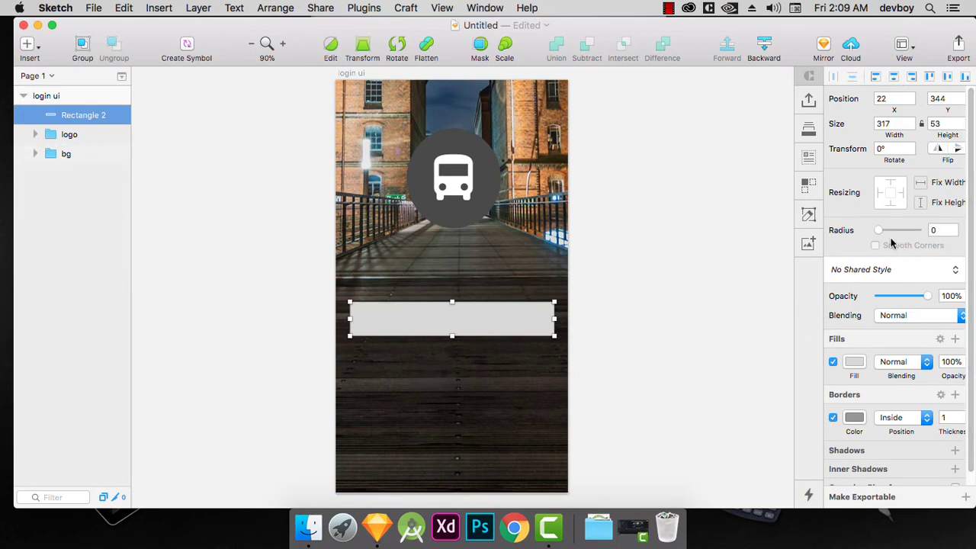
pyautogui.moveTo(880, 231); pyautogui.dragTo(927, 241)
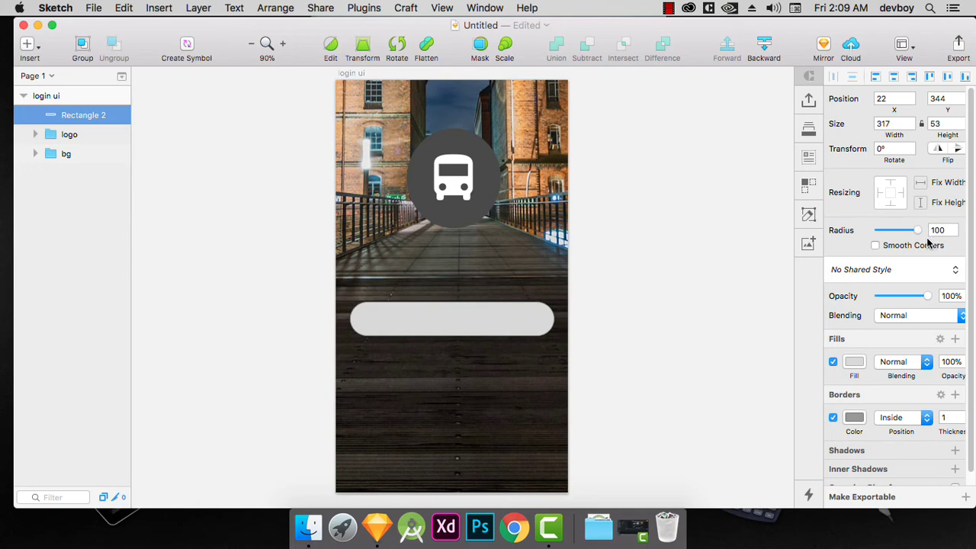
pyautogui.click(876, 246)
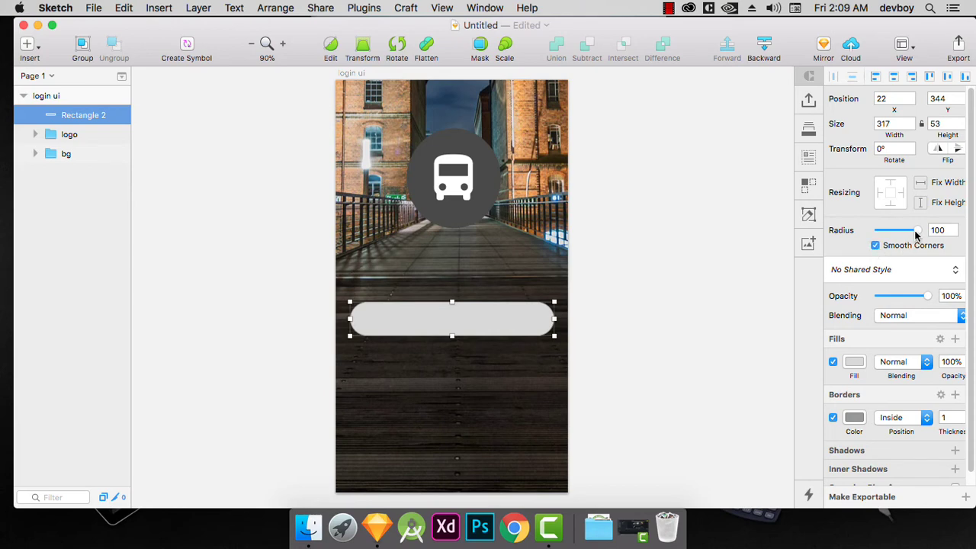
pyautogui.moveTo(917, 230)
pyautogui.mouseDown()
pyautogui.moveTo(883, 235)
pyautogui.moveTo(926, 241)
pyautogui.mouseUp()
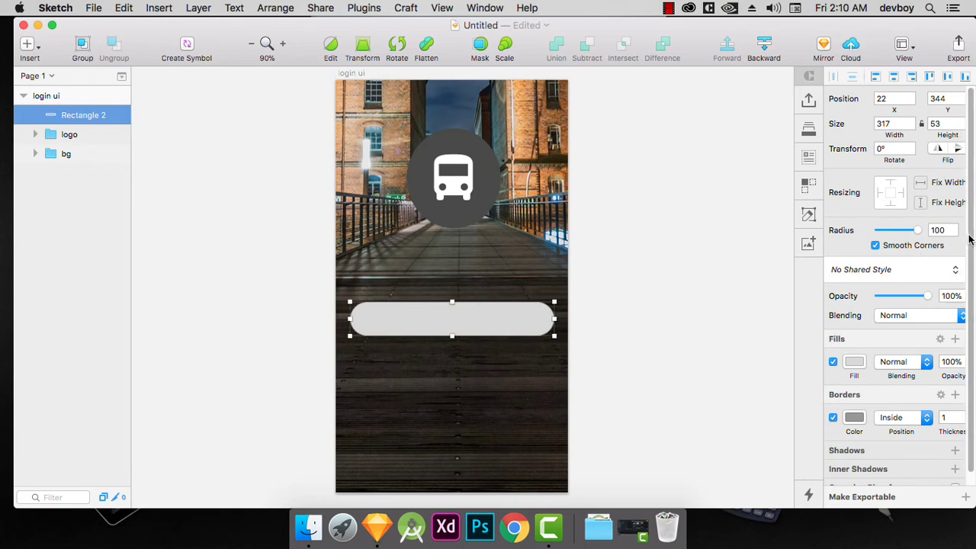
# Turn off the rounded rectangle's fill and make its border white.
pyautogui.scroll(-1, 927, 344)
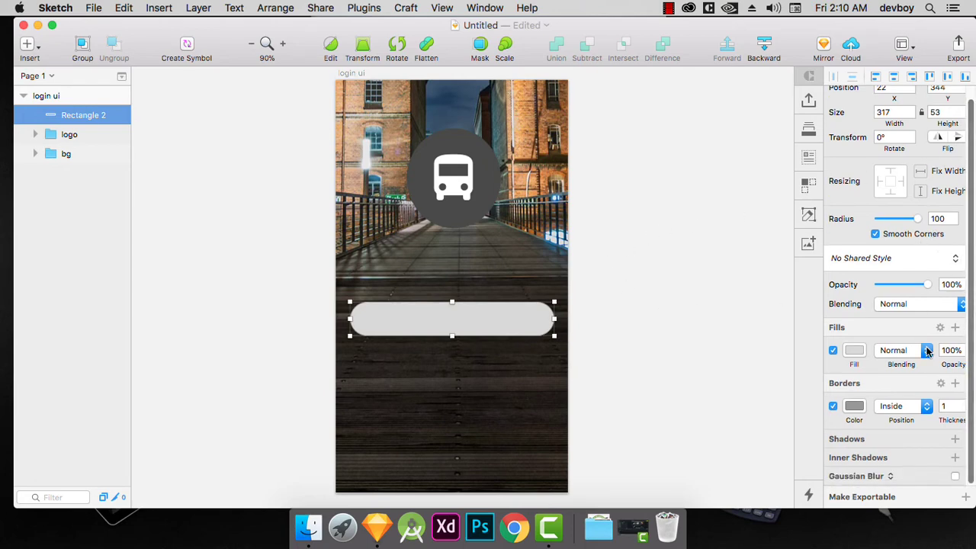
pyautogui.click(834, 350)
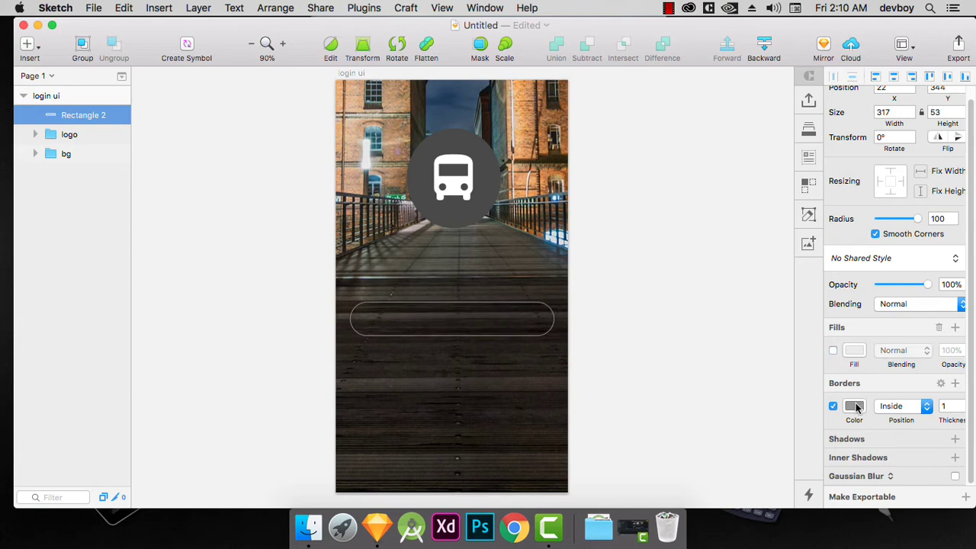
pyautogui.click(855, 405)
pyautogui.moveTo(854, 407); pyautogui.dragTo(798, 354)
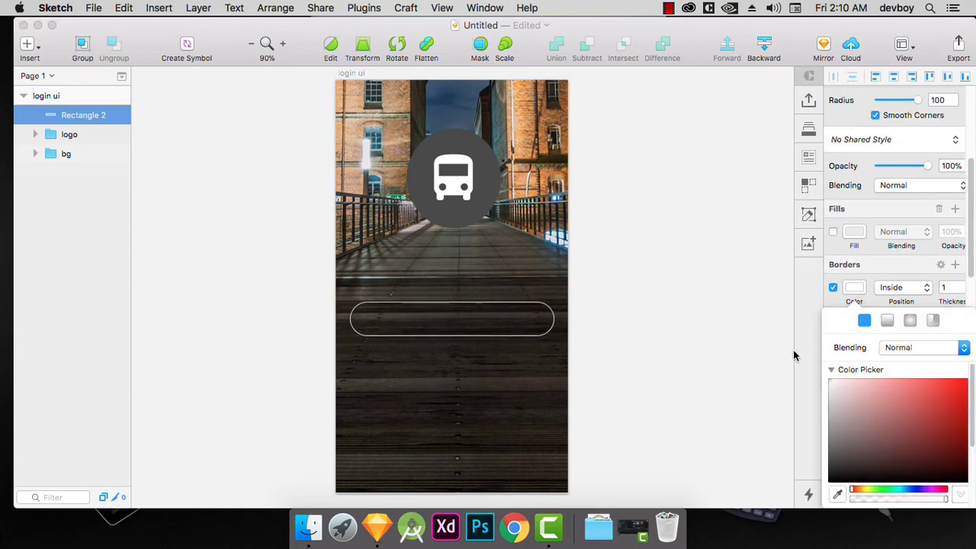
pyautogui.click(841, 299)
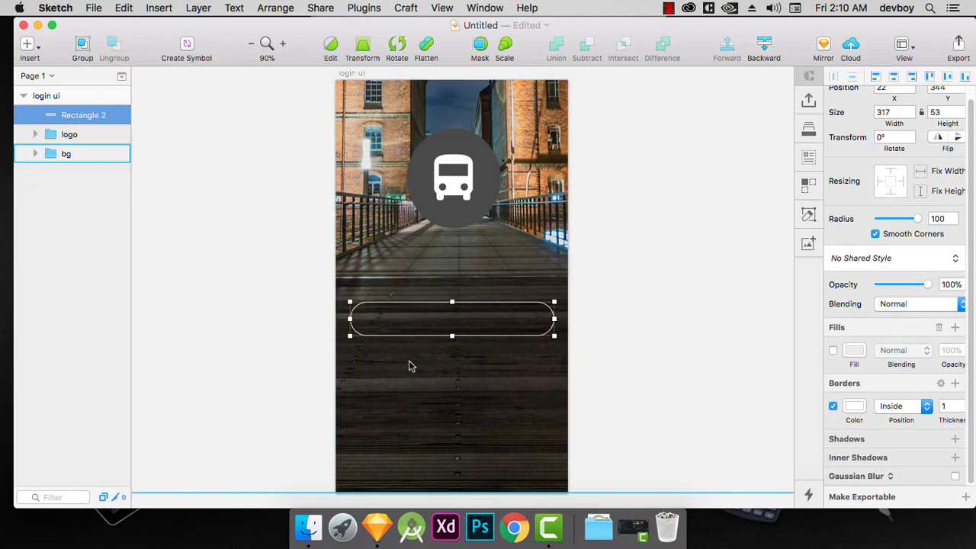
pyautogui.click(396, 389)
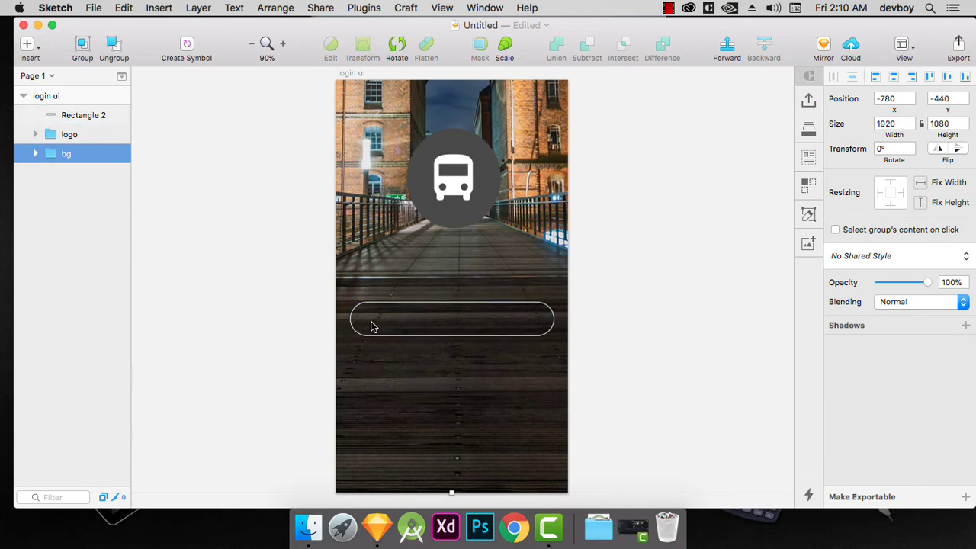
# Add a text layer at the start of the rounded rectangle and set its font size to 24.
pyautogui.press('t')
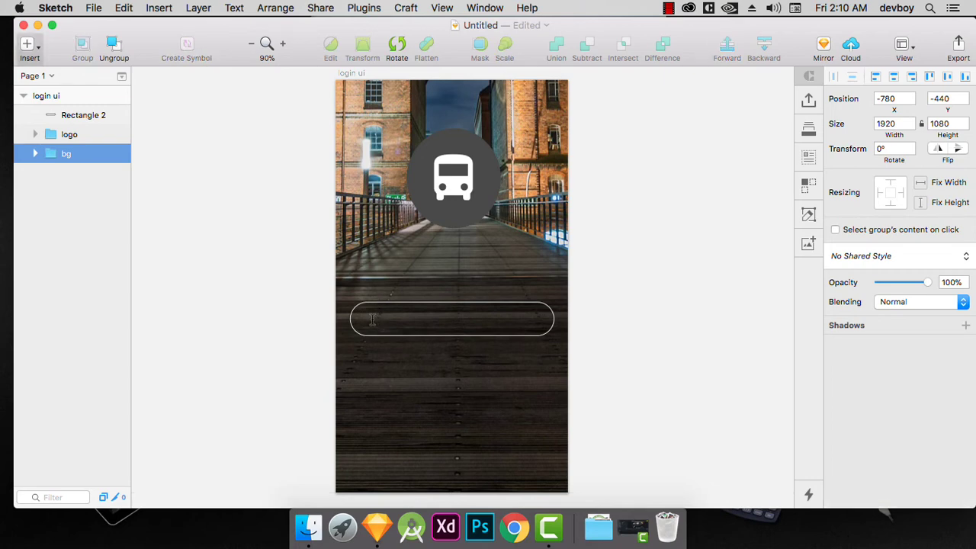
pyautogui.click(362, 321)
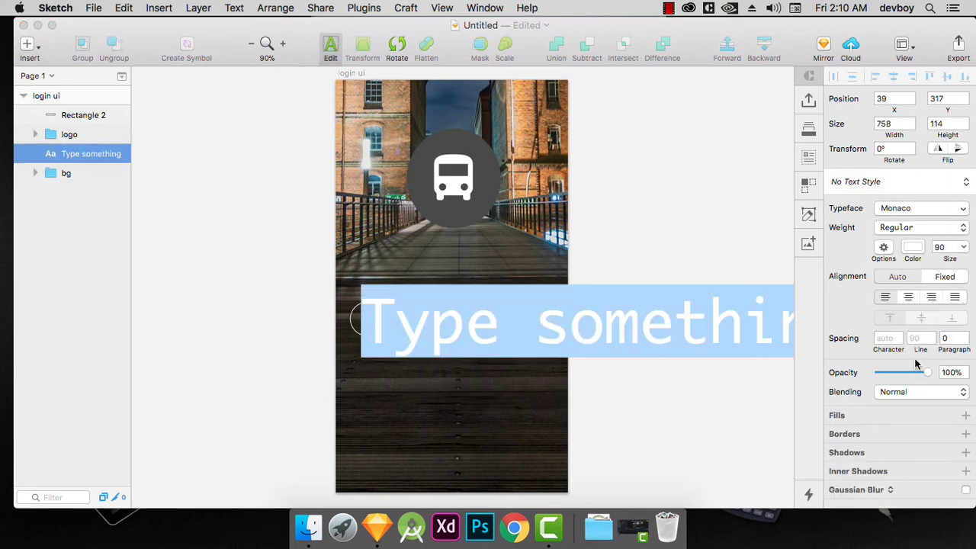
pyautogui.click(964, 248)
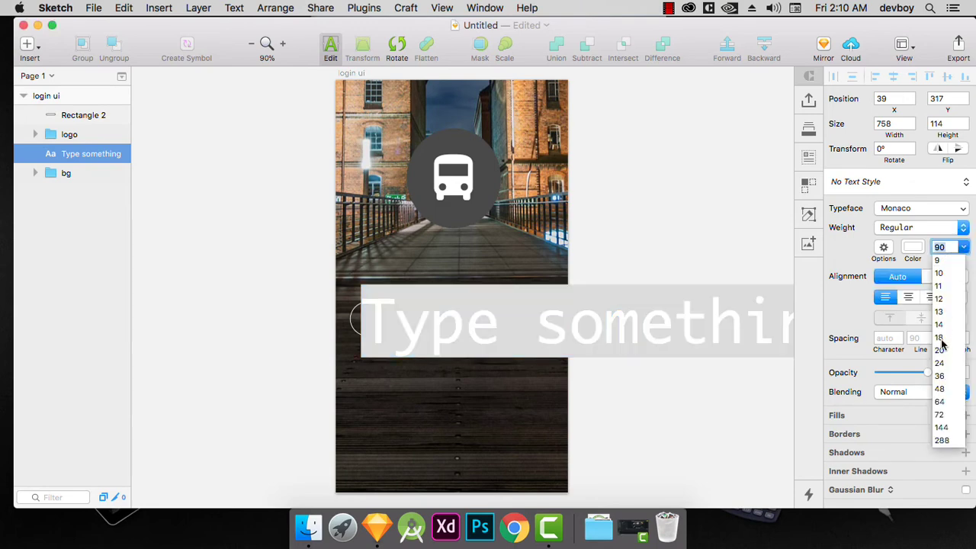
pyautogui.click(940, 363)
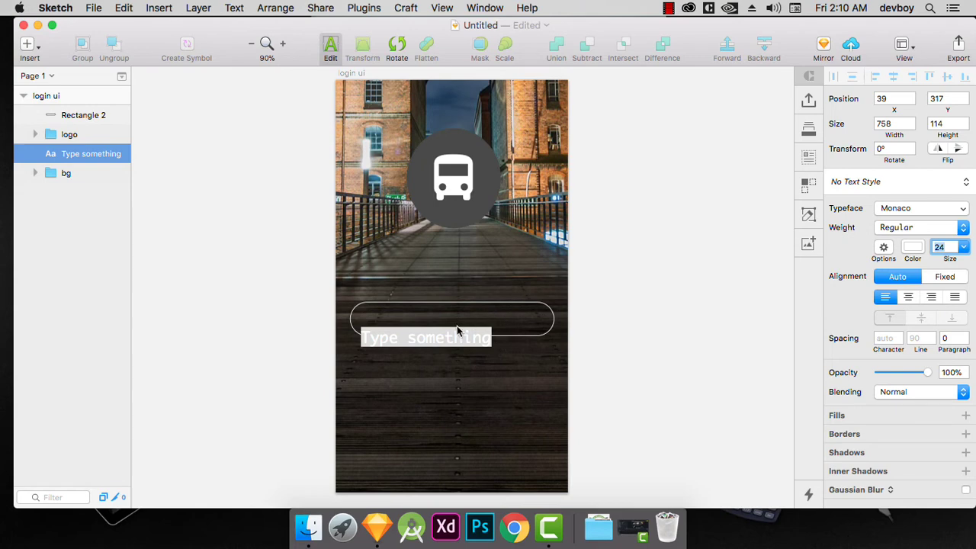
pyautogui.write('Email')
pyautogui.press('super+a')
pyautogui.write('90')
pyautogui.press('Return')
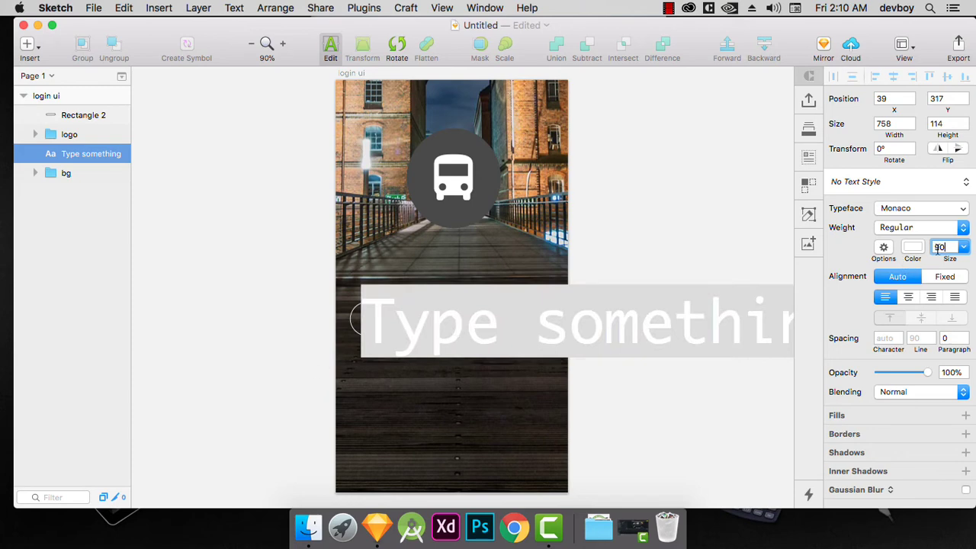
pyautogui.write('24')
pyautogui.press('Return')
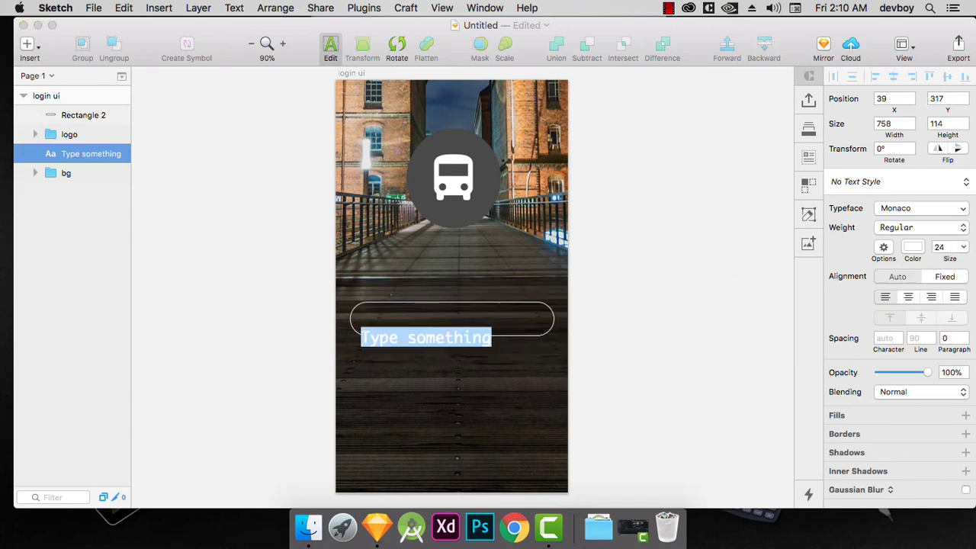
# Replace the new text layer's placeholder content with "Email".
pyautogui.doubleClick(405, 338)
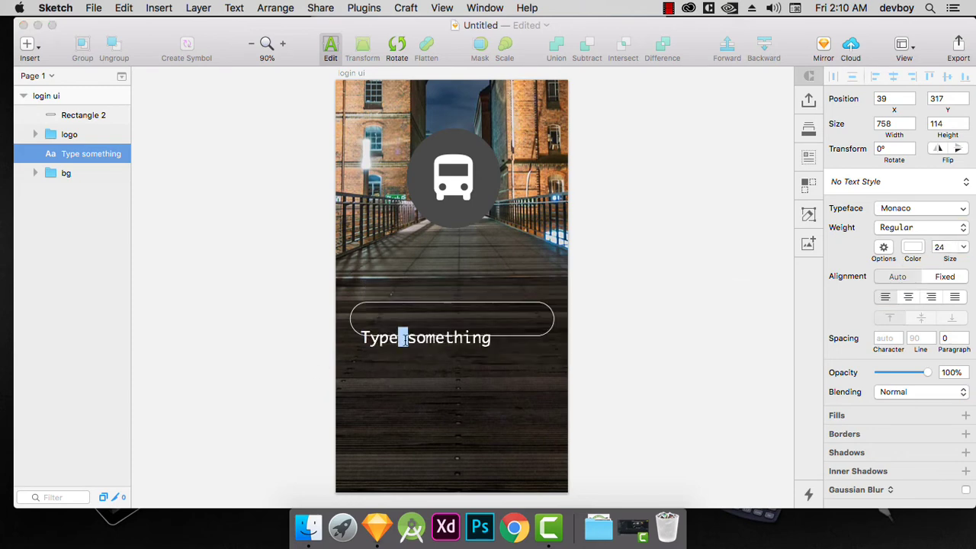
pyautogui.click(484, 338)
pyautogui.keyDown('shift'); pyautogui.click(363, 338); pyautogui.keyUp('shift')
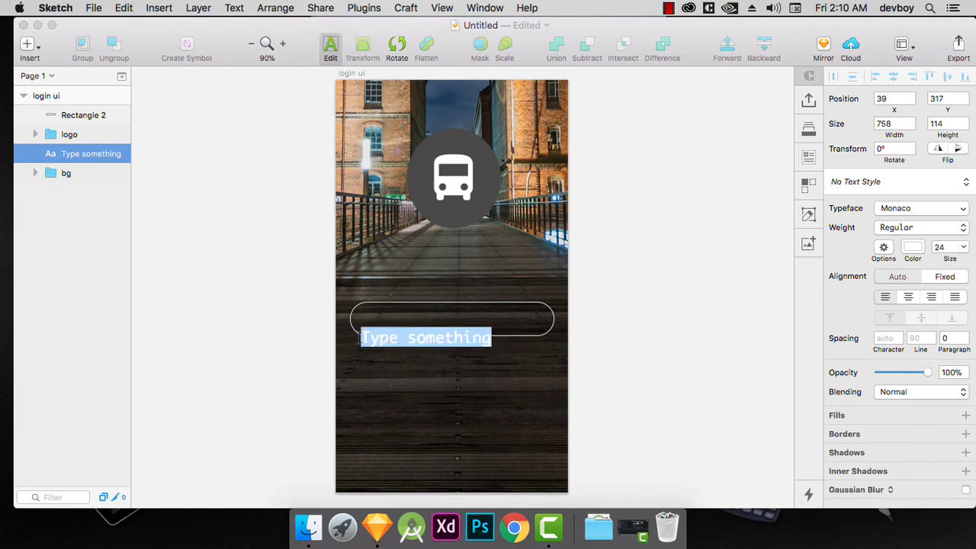
pyautogui.write('Emao')
pyautogui.press('BackSpace')
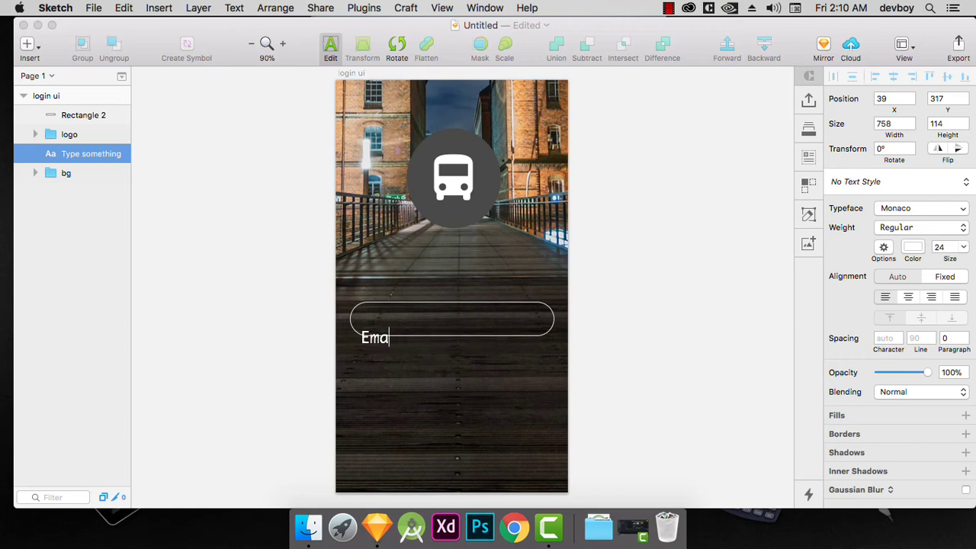
pyautogui.write('il')
pyautogui.press('Escape')
# Try to switch the "Email" text's typeface to Lucida Grande and leave text editing.
pyautogui.click(937, 210)
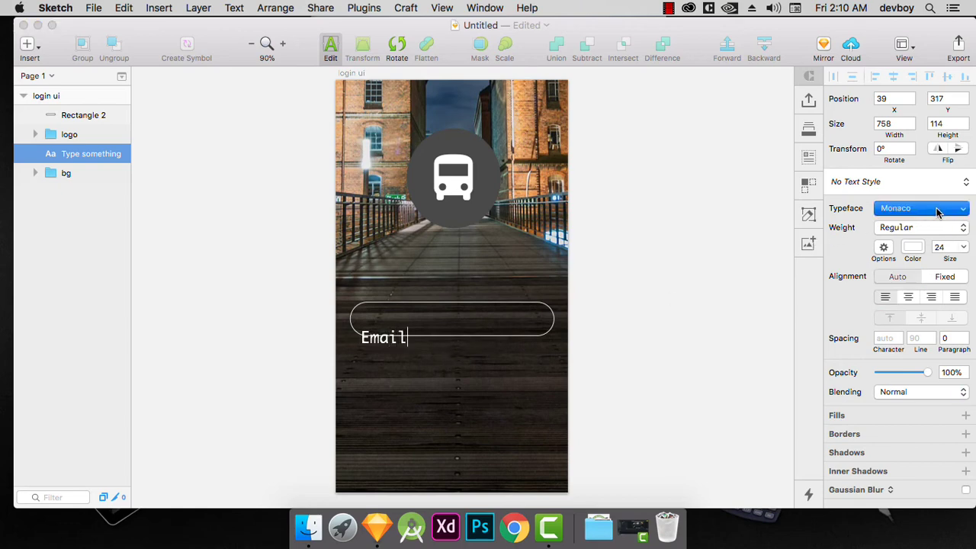
pyautogui.click(965, 209)
pyautogui.click(964, 210)
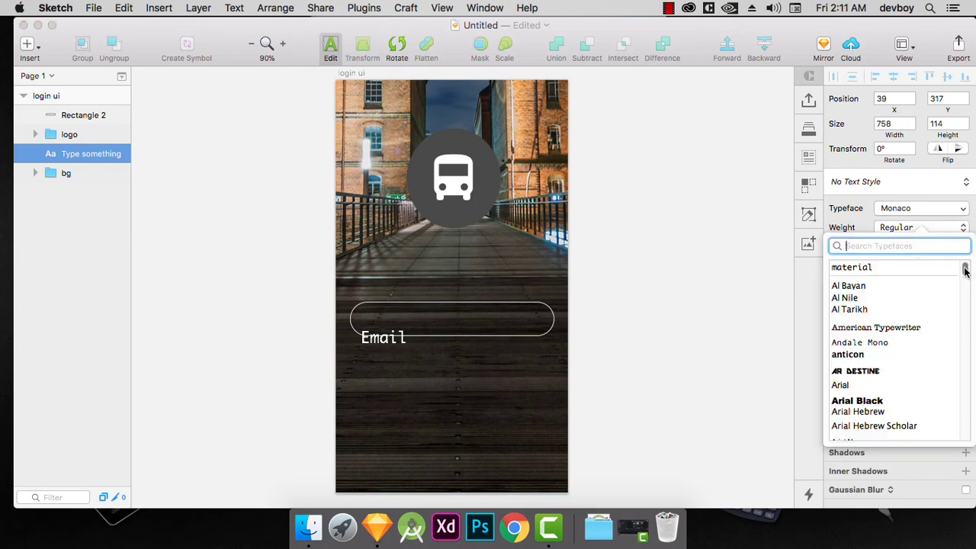
pyautogui.moveTo(965, 270); pyautogui.dragTo(960, 358)
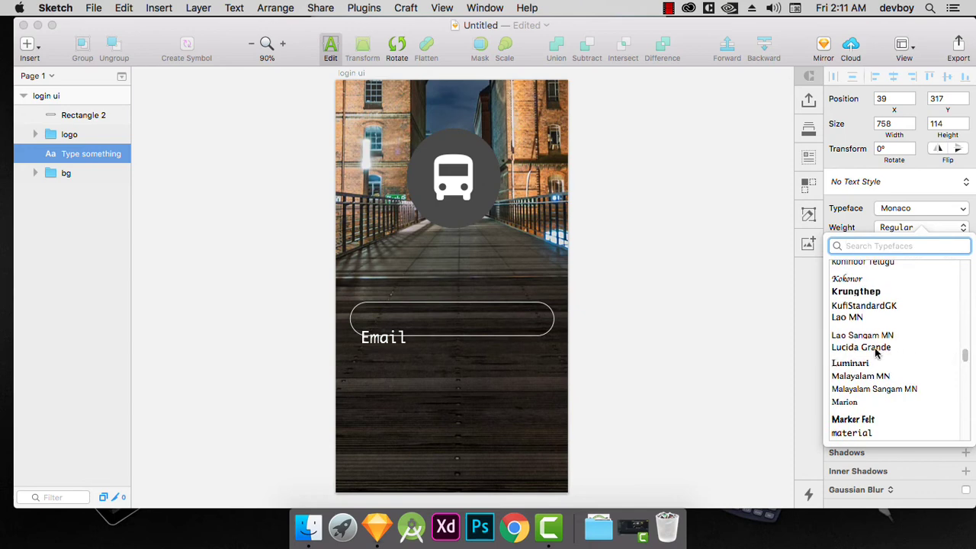
pyautogui.click(876, 349)
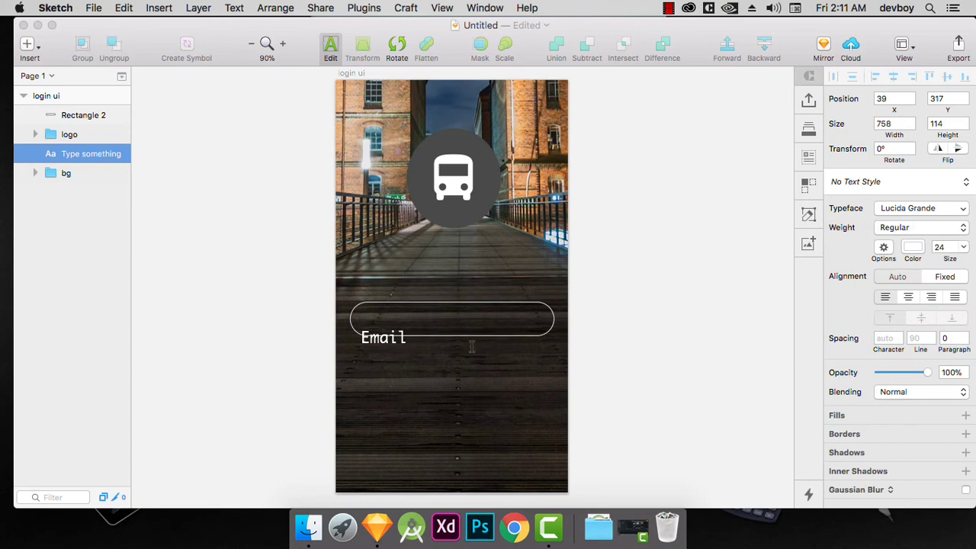
pyautogui.press('Escape')
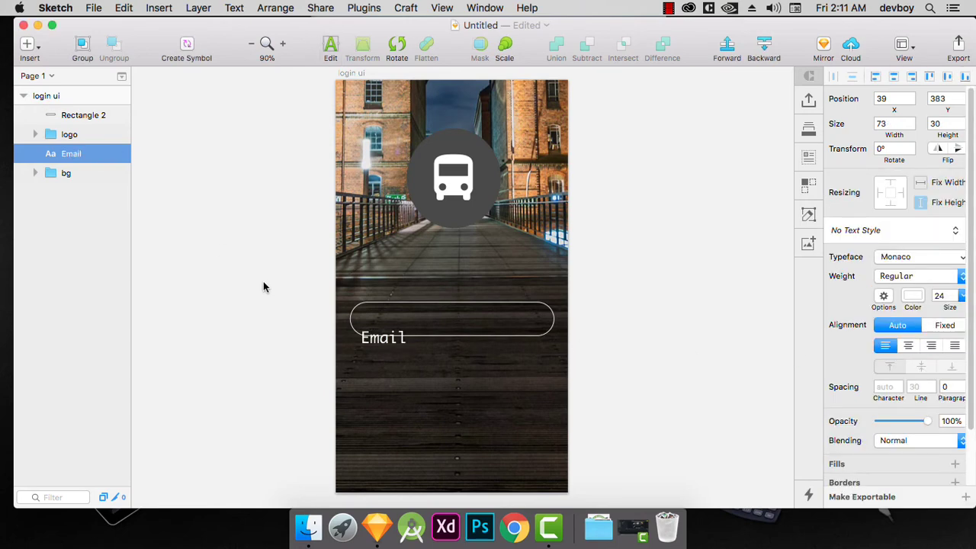
# Move the "Email" text up inside the rounded rectangle to X 37, Y 353.
pyautogui.click(366, 334)
pyautogui.click(372, 345)
pyautogui.moveTo(373, 345); pyautogui.dragTo(373, 326)
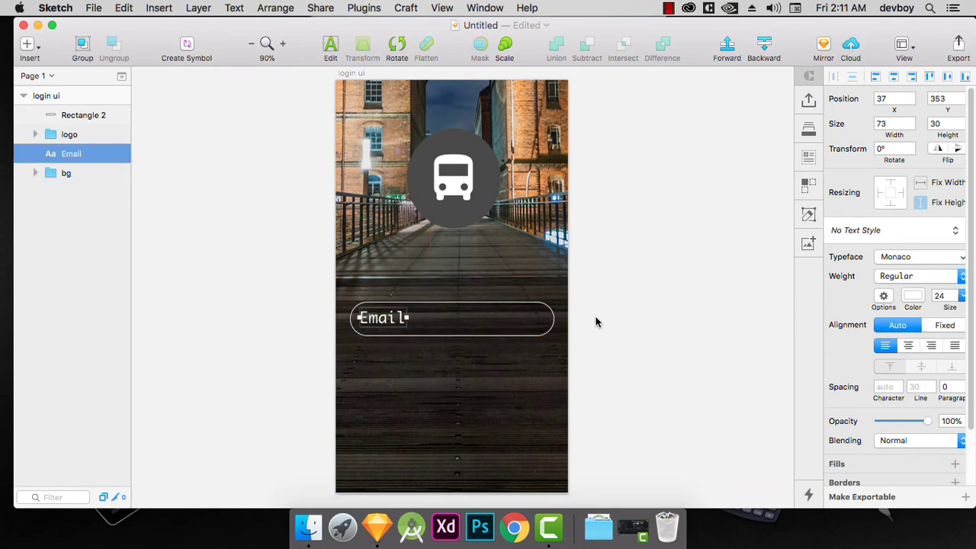
# Select the whole word "Email" and set its typeface to Lucida Grande.
pyautogui.doubleClick(390, 326)
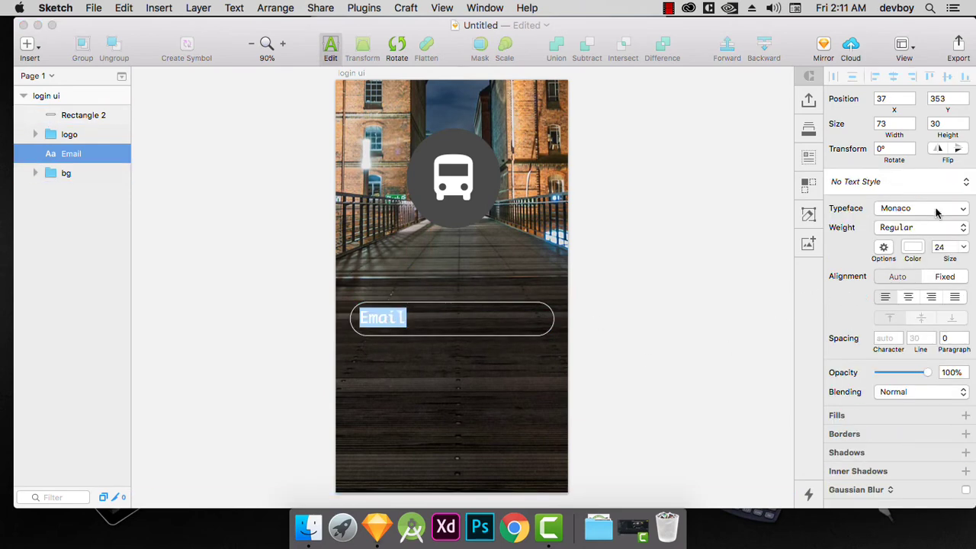
pyautogui.click(936, 212)
pyautogui.write('luci')
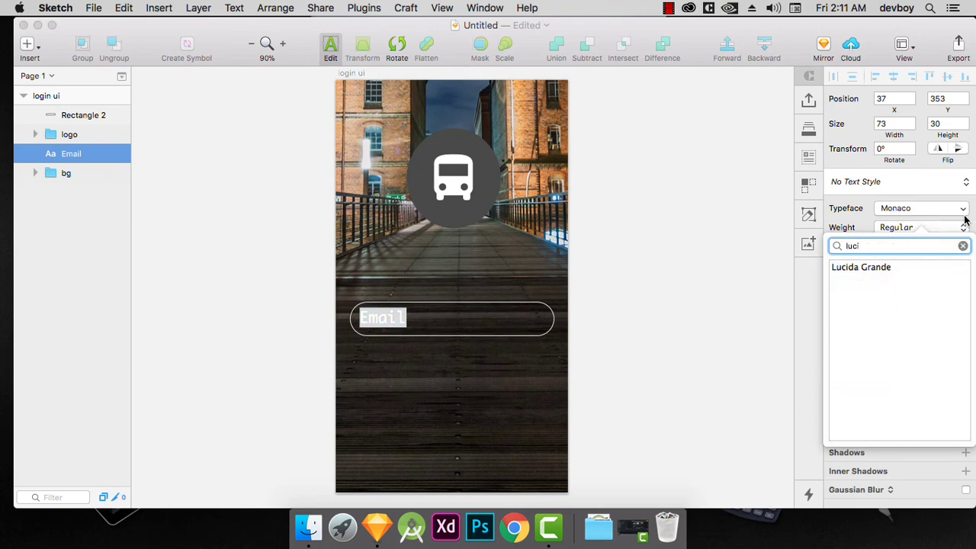
pyautogui.click(872, 270)
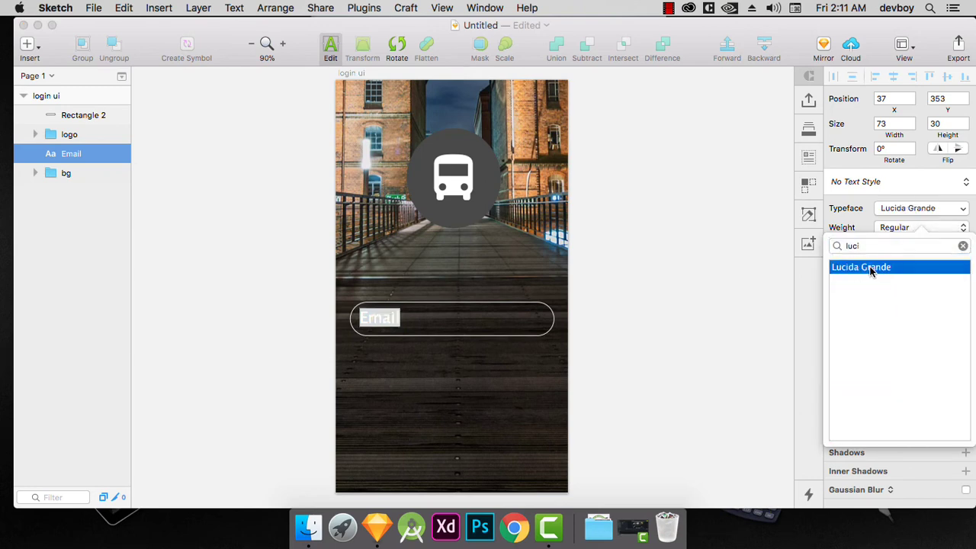
pyautogui.click(408, 326)
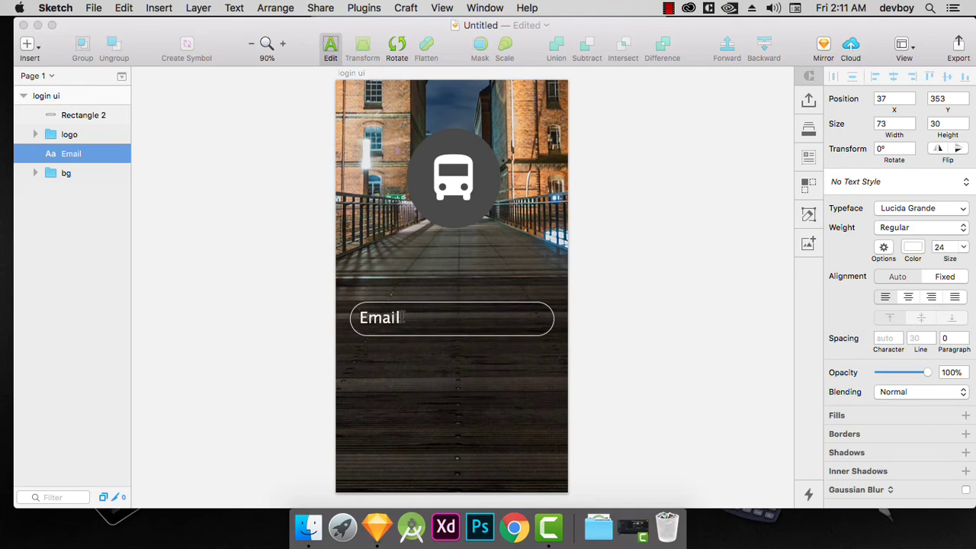
# Shift the "Email" text right inside its rounded field to X 47, Y 354 and deselect it.
pyautogui.click(395, 340)
pyautogui.click(381, 326)
pyautogui.hotkey('shift', 'Right')
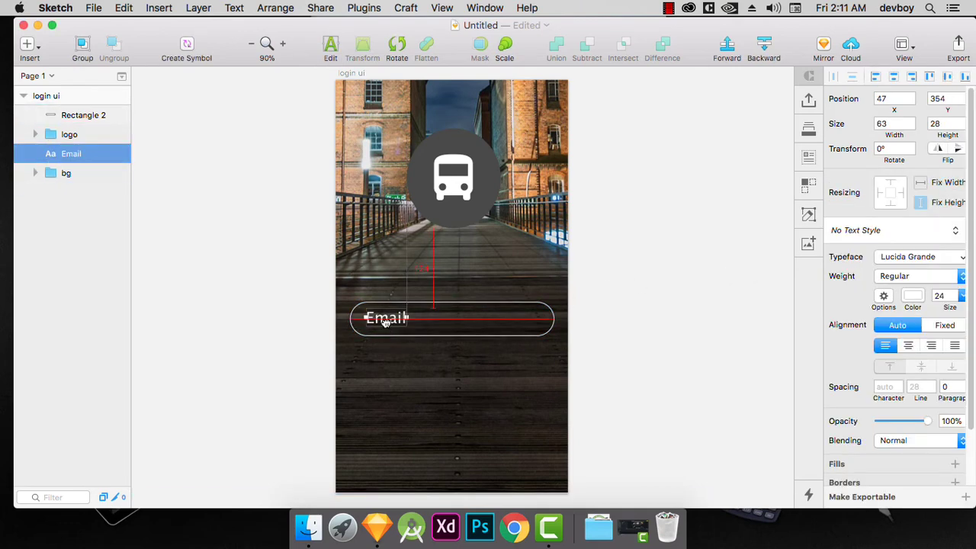
pyautogui.click(387, 355)
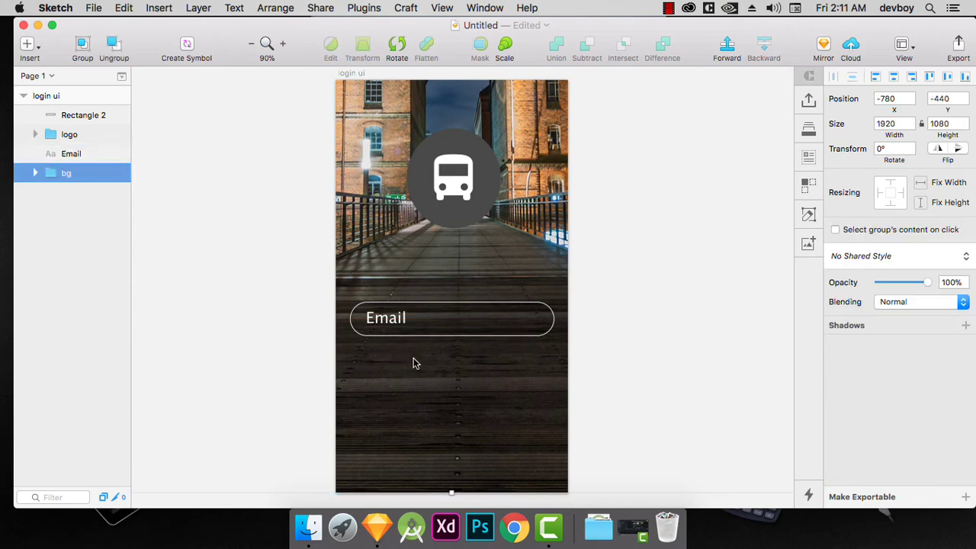
# Move the Email text layer directly below Rectangle 2 in the layer order and group the two layers.
pyautogui.moveTo(63, 151); pyautogui.dragTo(72, 127)
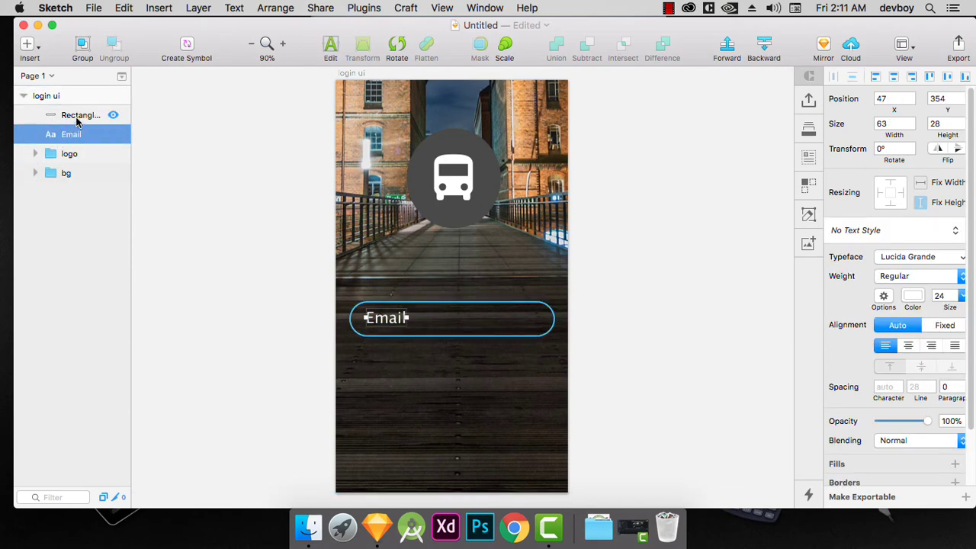
pyautogui.click(76, 116)
pyautogui.keyDown('shift'); pyautogui.click(76, 134); pyautogui.keyUp('shift')
pyautogui.press('super+g')
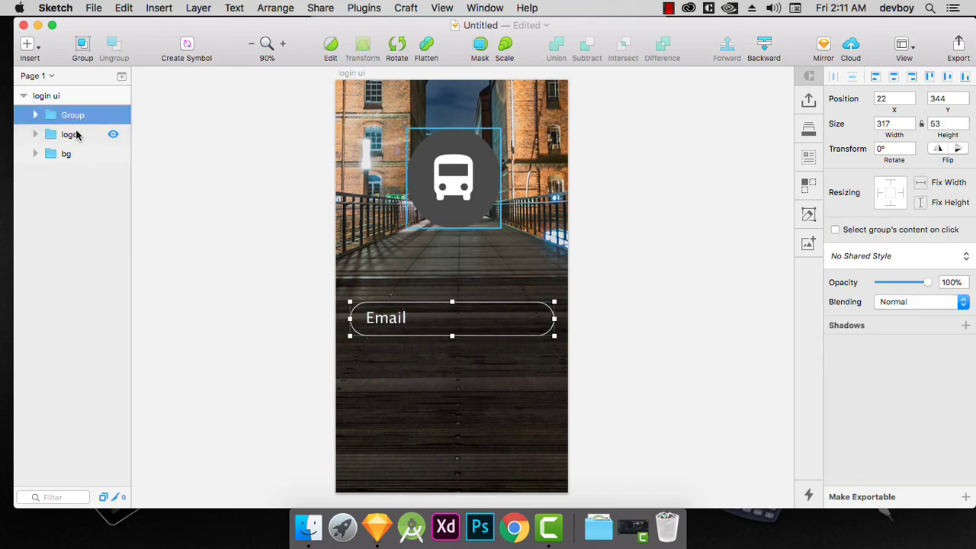
# Rename the new group holding the Email field as "username".
pyautogui.doubleClick(72, 116)
pyautogui.write('username')
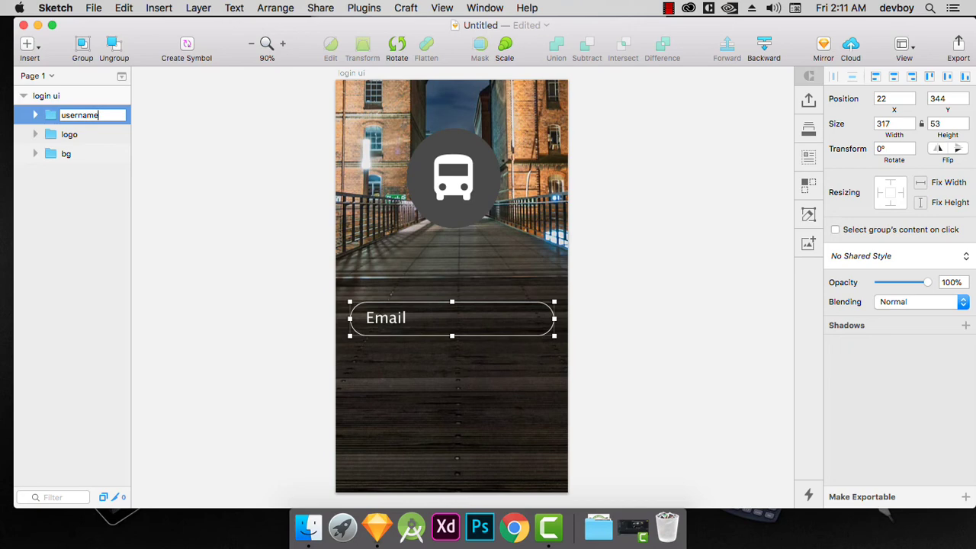
pyautogui.press('Return')
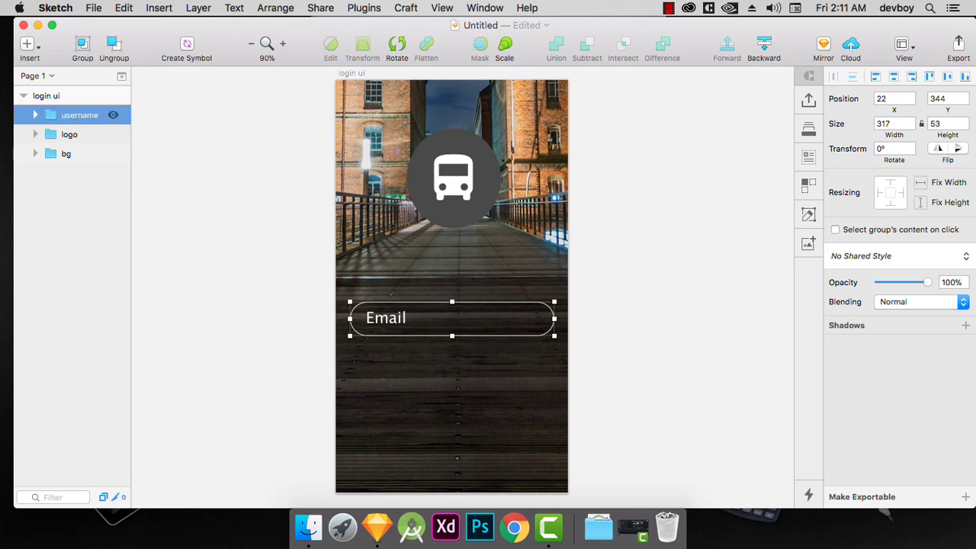
# Duplicate the username group and name the copy "password".
pyautogui.press('super+d')
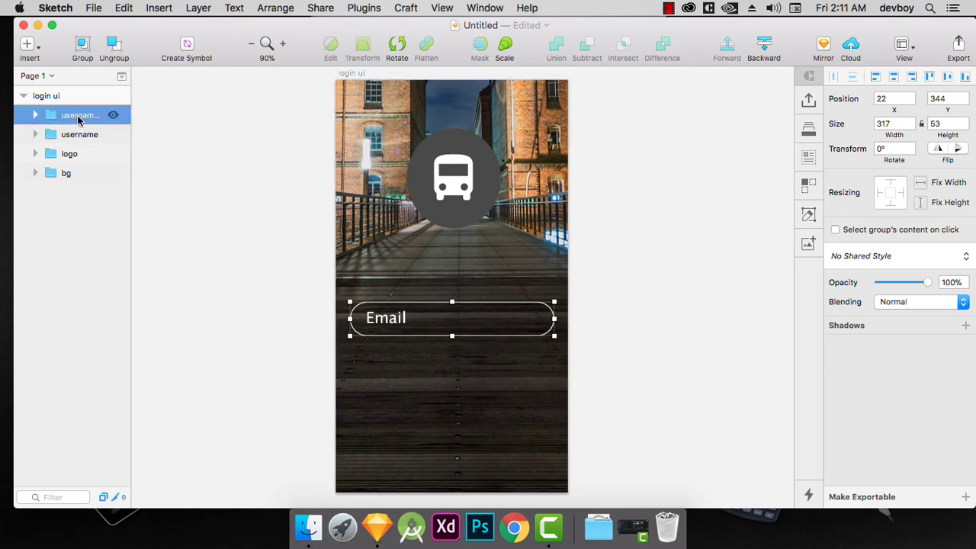
pyautogui.doubleClick(78, 116)
pyautogui.write('password')
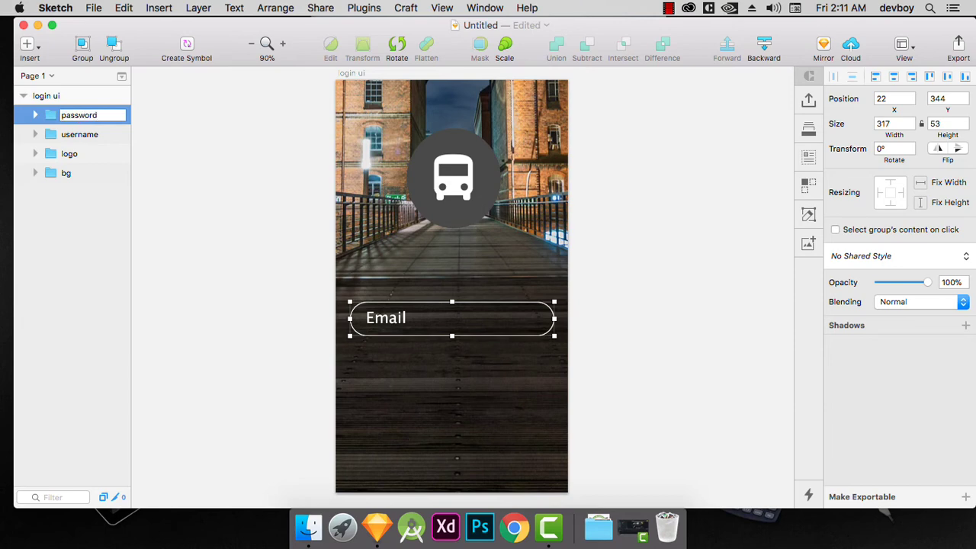
pyautogui.press('Return')
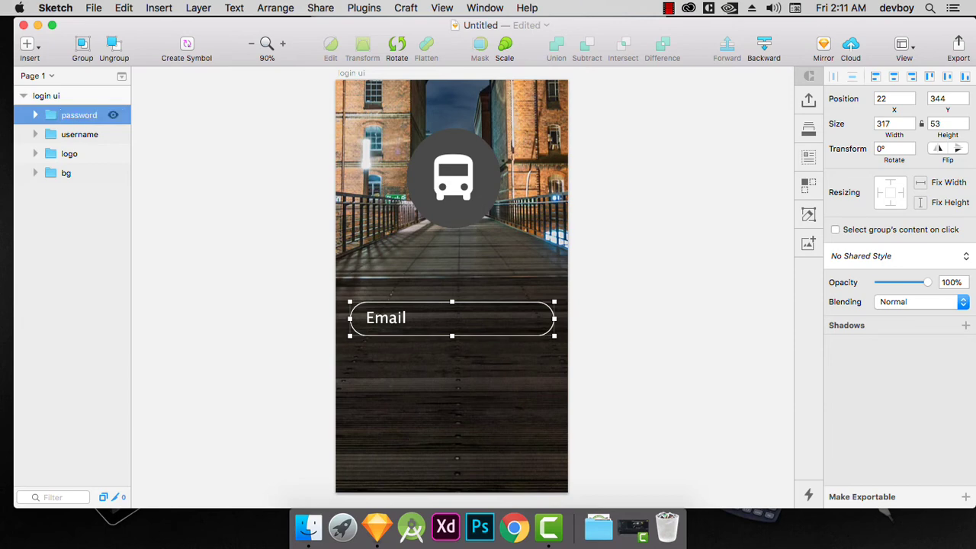
# Move the password group below the first field to Y 414 and change its text to "Password".
pyautogui.moveTo(394, 331); pyautogui.dragTo(392, 377)
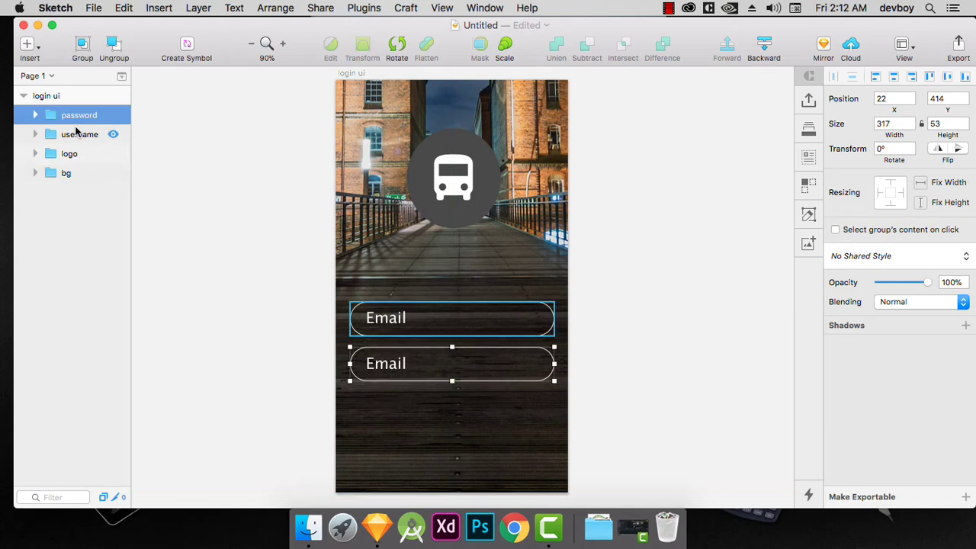
pyautogui.doubleClick(393, 367)
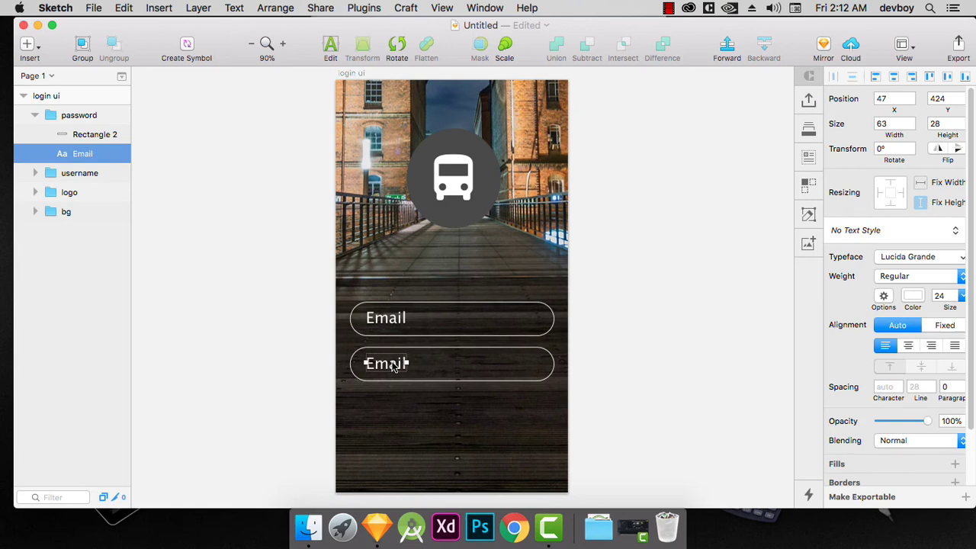
pyautogui.doubleClick(395, 365)
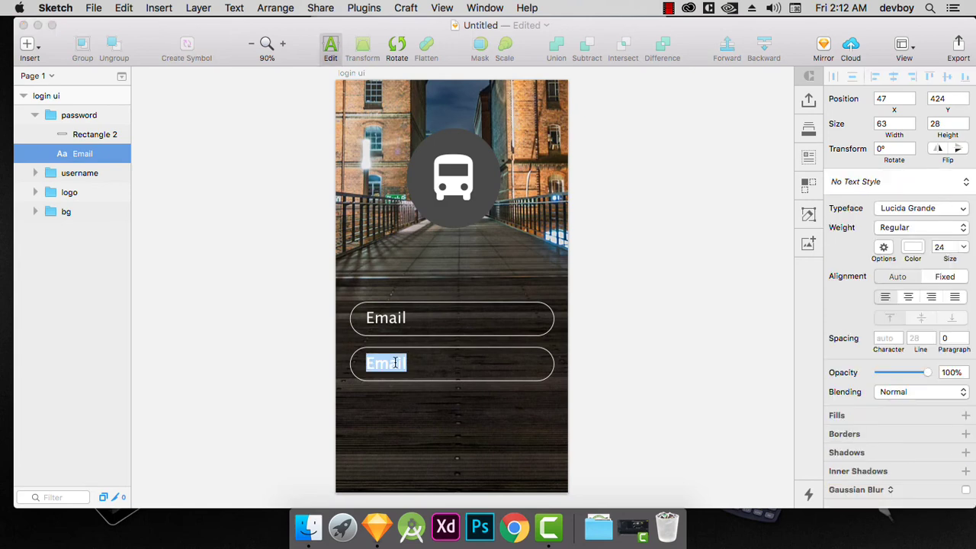
pyautogui.write('Password')
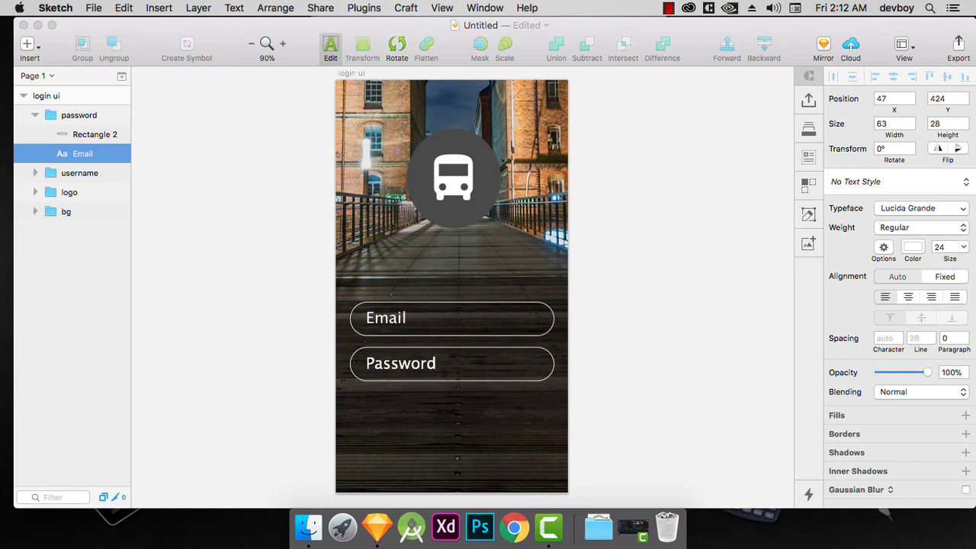
pyautogui.press('BackSpace')
pyautogui.press('Return')
pyautogui.press('BackSpace')
pyautogui.press('Escape')
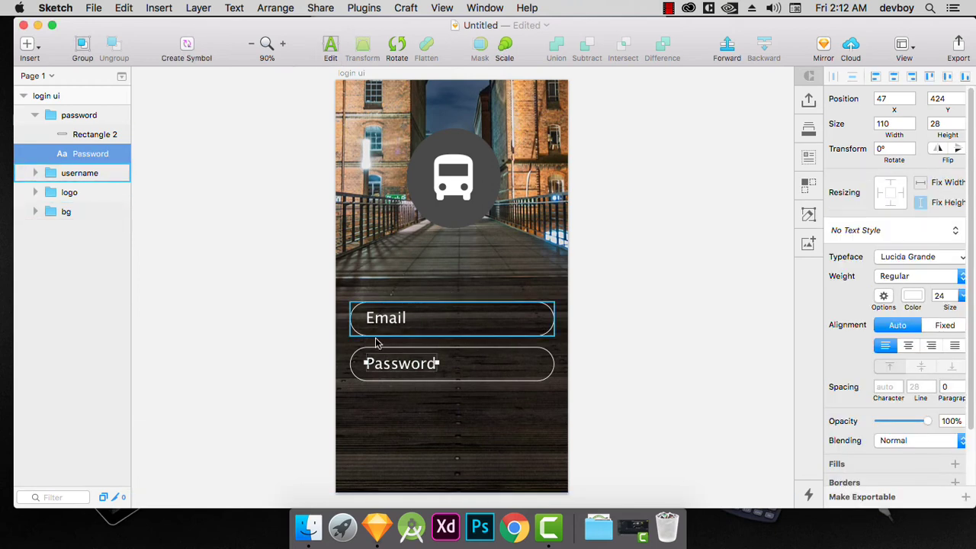
# Move the username and password groups up together so the password field sits at Y 390, keeping X 22.
pyautogui.click(73, 115)
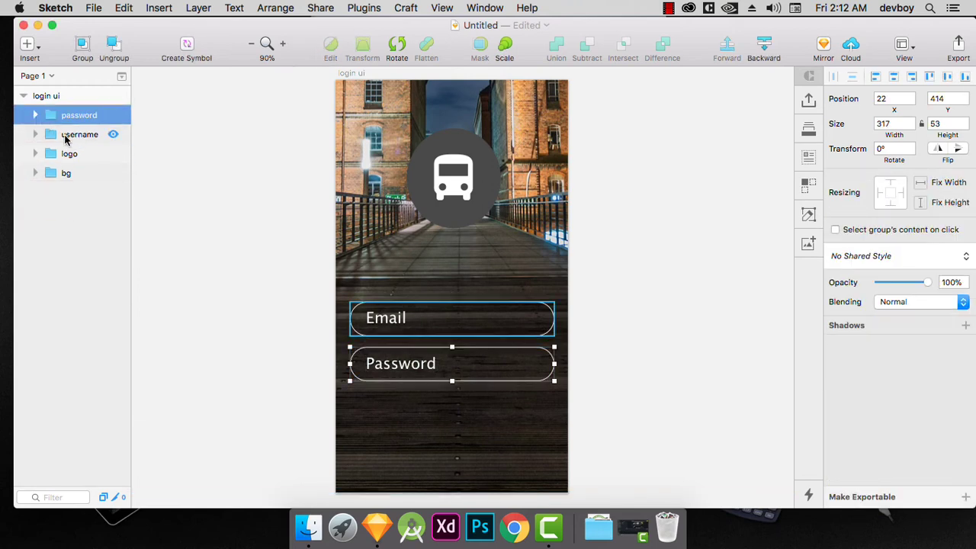
pyautogui.keyDown('shift'); pyautogui.click(66, 138); pyautogui.keyUp('shift')
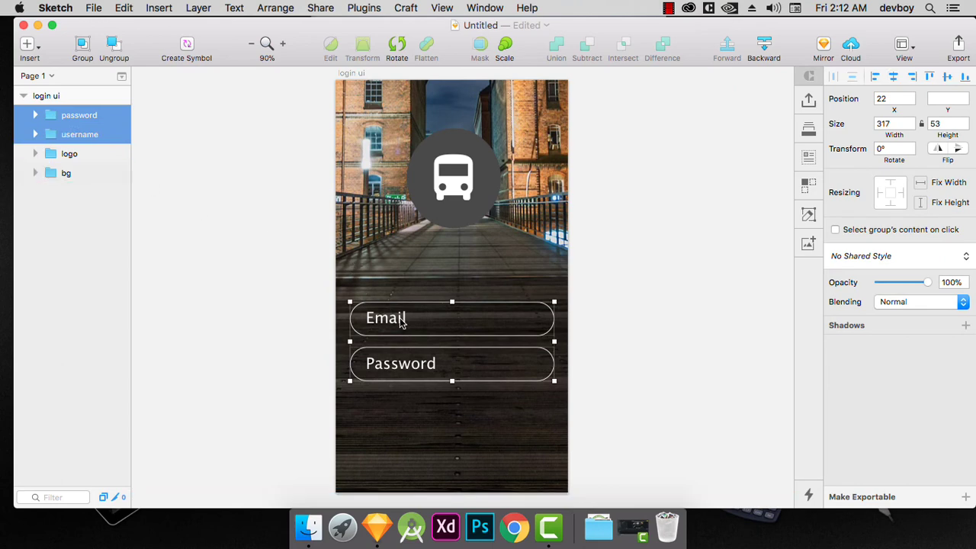
pyautogui.moveTo(402, 322); pyautogui.dragTo(402, 309)
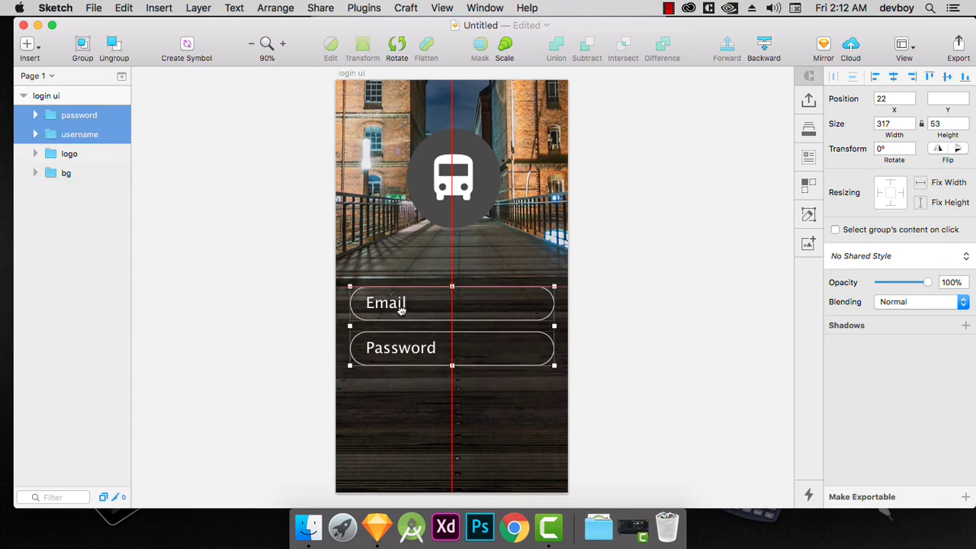
# Duplicate the password group and name the copy "loginbtn".
pyautogui.click(91, 153)
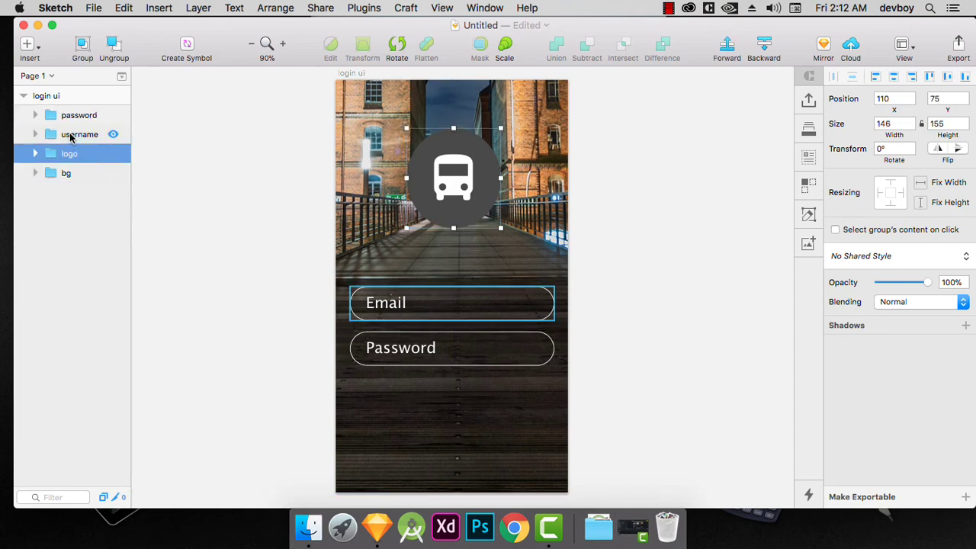
pyautogui.click(71, 136)
pyautogui.click(69, 116)
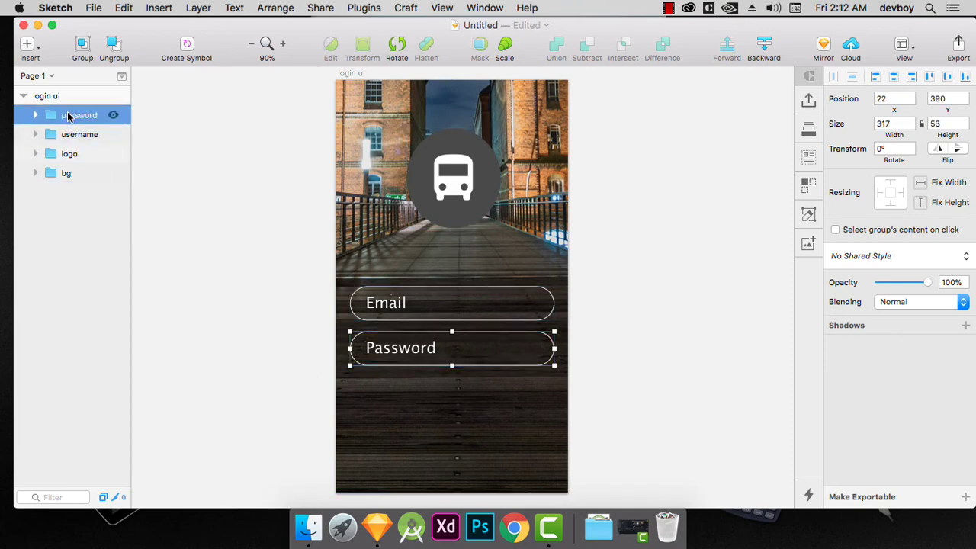
pyautogui.press('super+d')
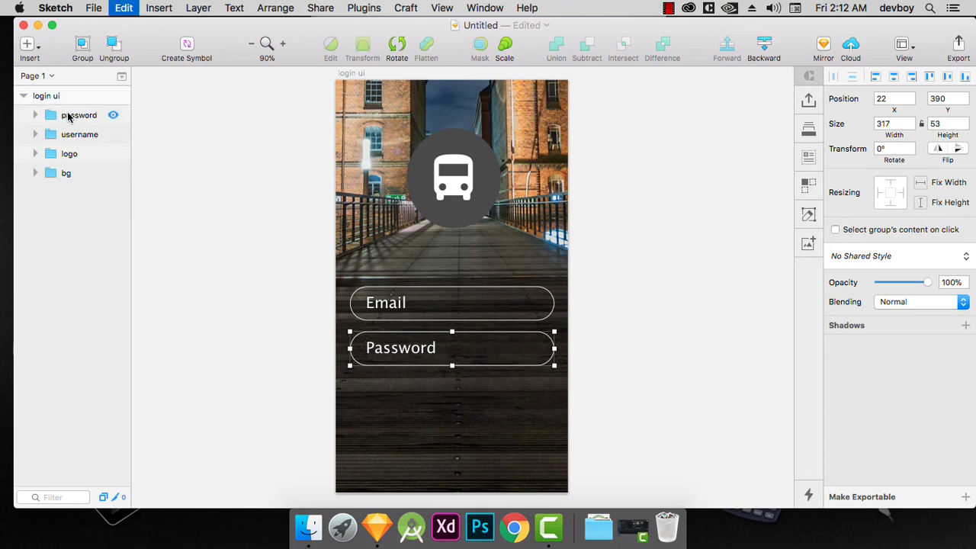
pyautogui.doubleClick(76, 114)
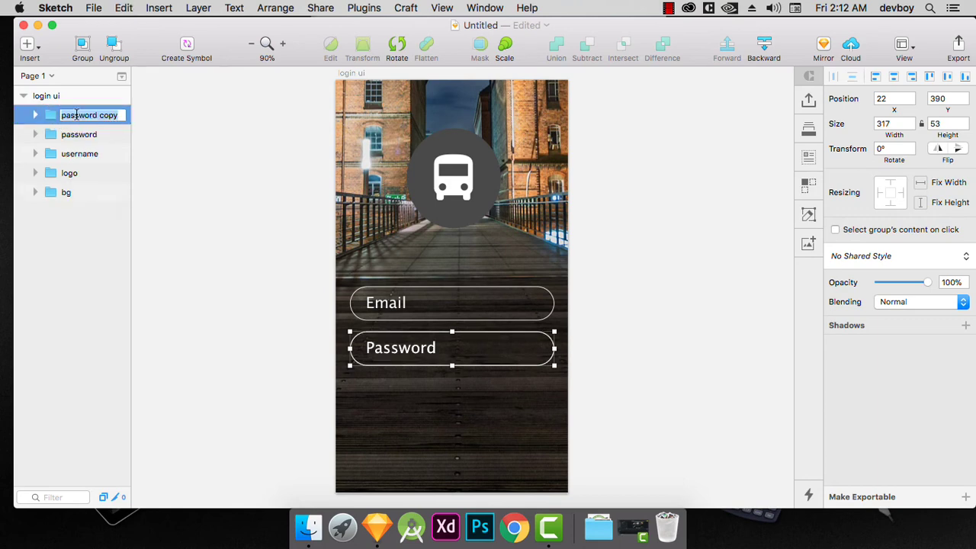
pyautogui.write('loginbtn')
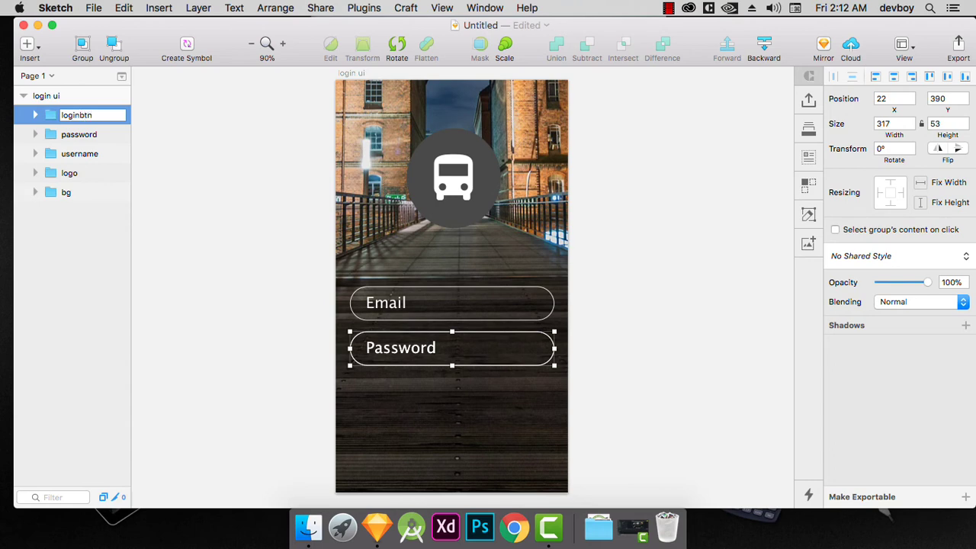
pyautogui.press('Return')
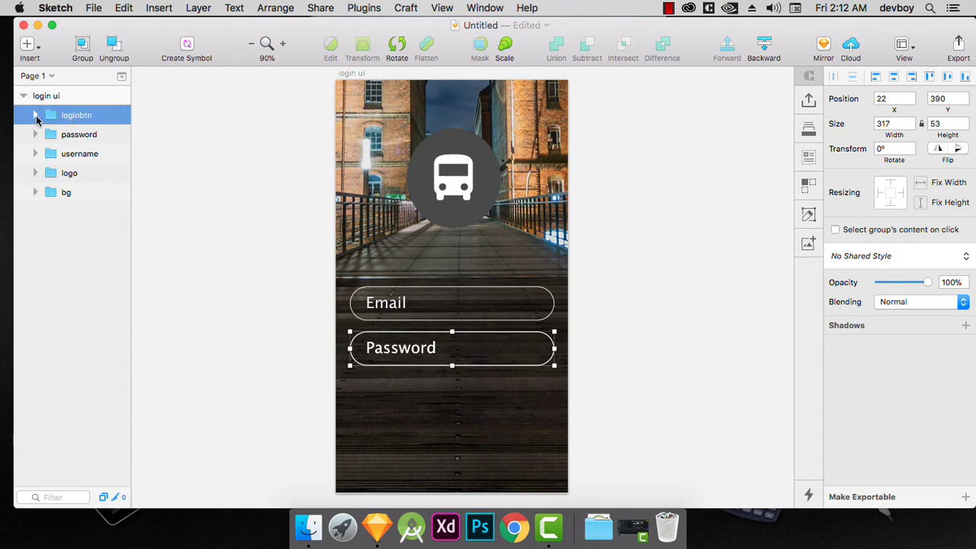
# Move the loginbtn group down to Y 520 and center its text horizontally within the group.
pyautogui.moveTo(405, 354); pyautogui.dragTo(407, 435)
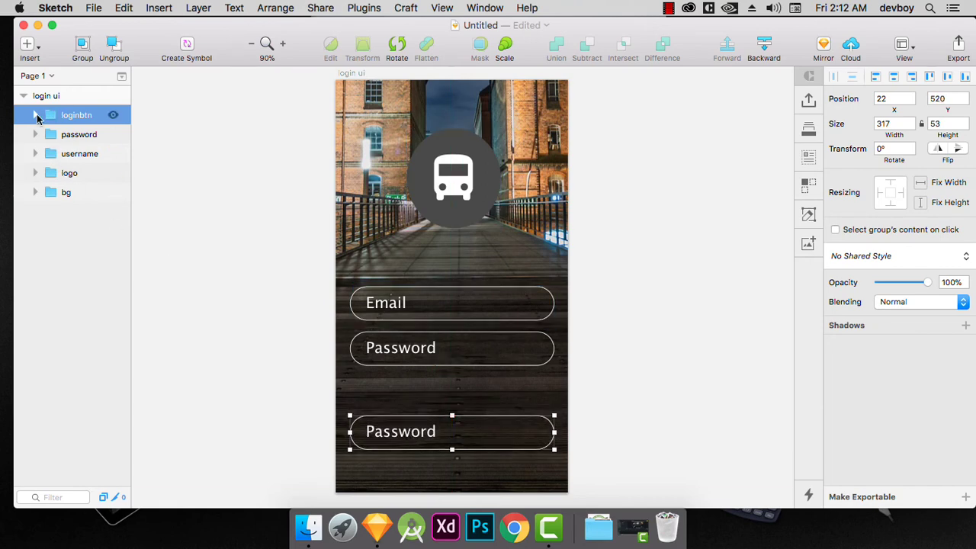
pyautogui.doubleClick(402, 441)
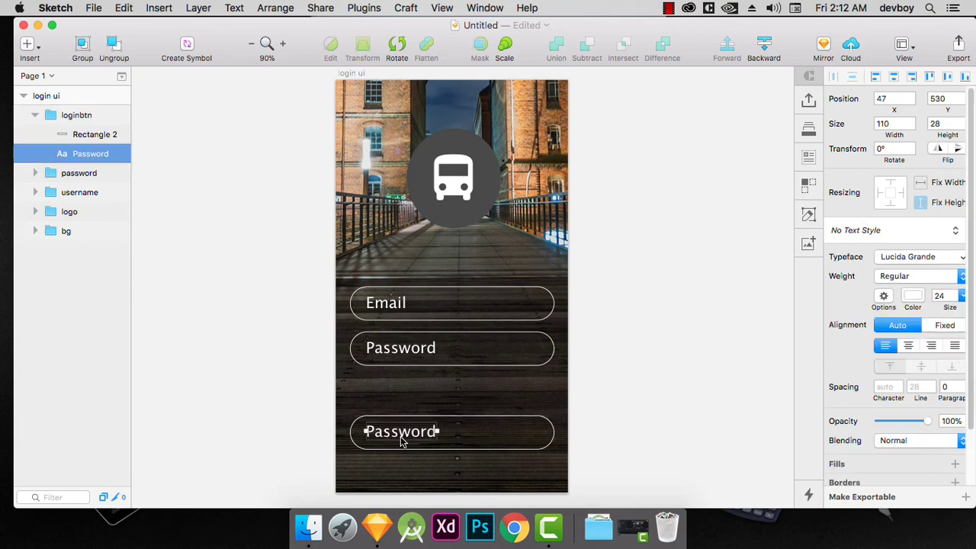
pyautogui.click(895, 77)
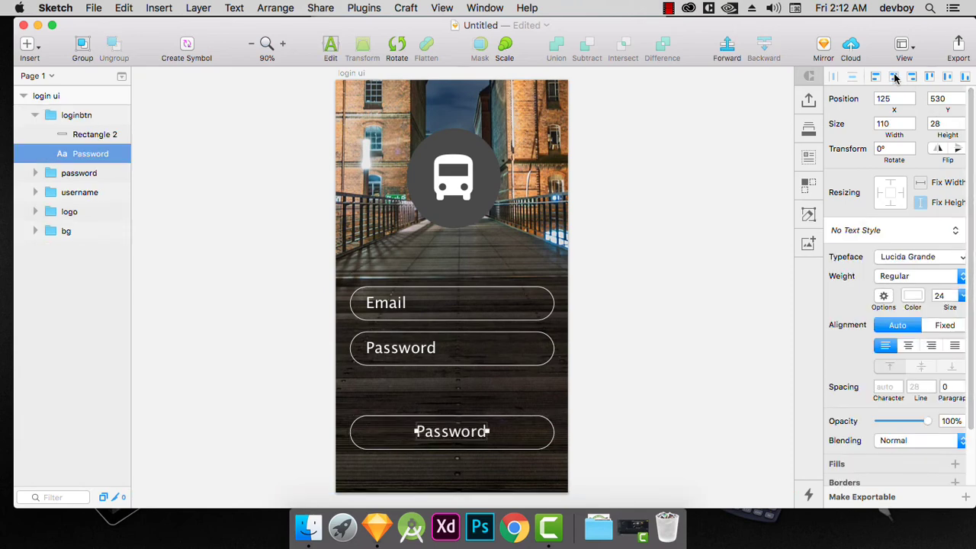
# Change the text inside the loginbtn group to "Log In" and leave text editing.
pyautogui.doubleClick(454, 433)
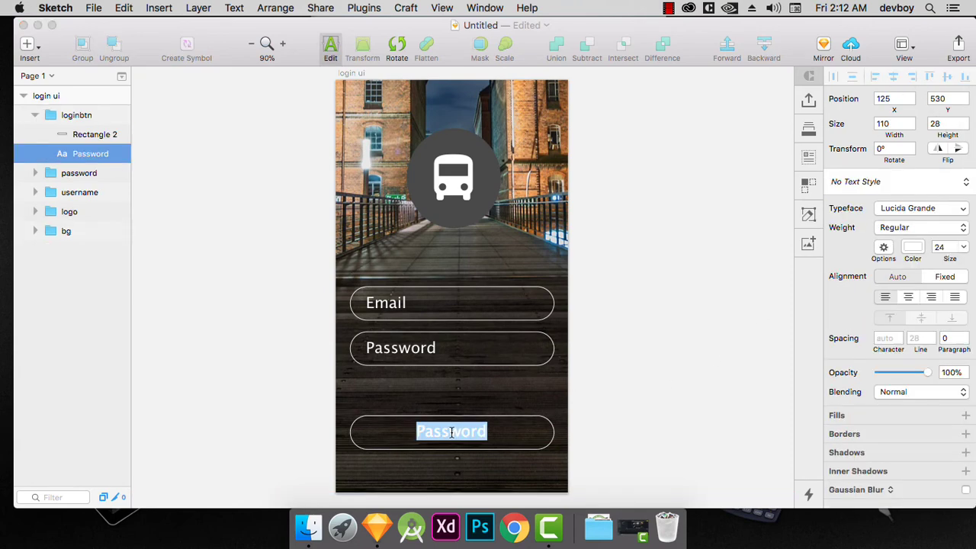
pyautogui.write('Login')
pyautogui.press('BackSpace')
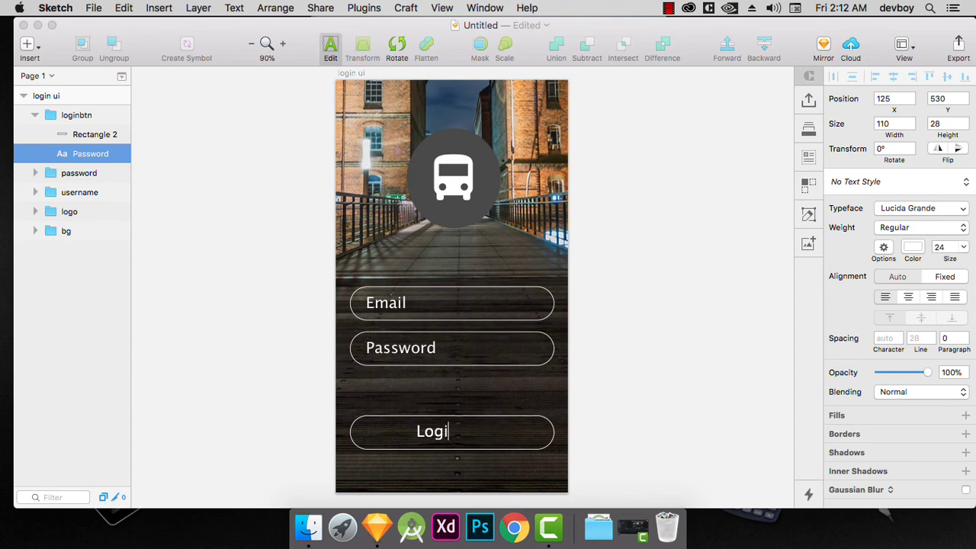
pyautogui.press('BackSpace')
pyautogui.write('In')
pyautogui.click(81, 140)
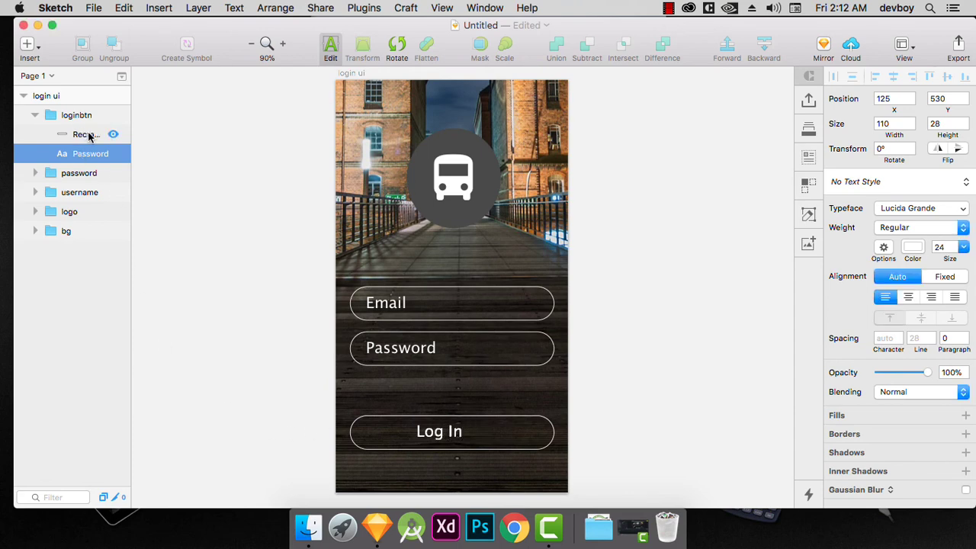
# Give the loginbtn group's Rectangle 2 an orange F5A623 fill and turn off its border.
pyautogui.click(86, 136)
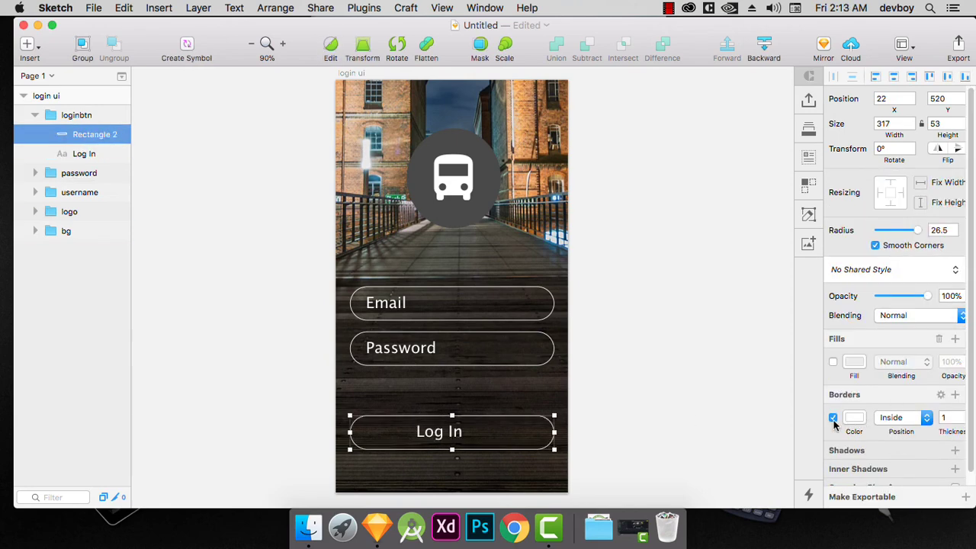
pyautogui.click(833, 362)
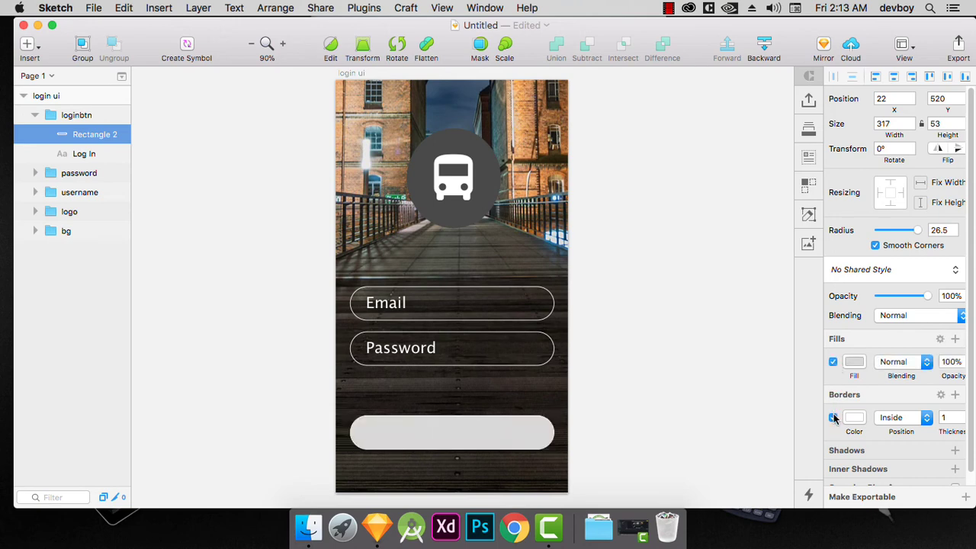
pyautogui.click(834, 418)
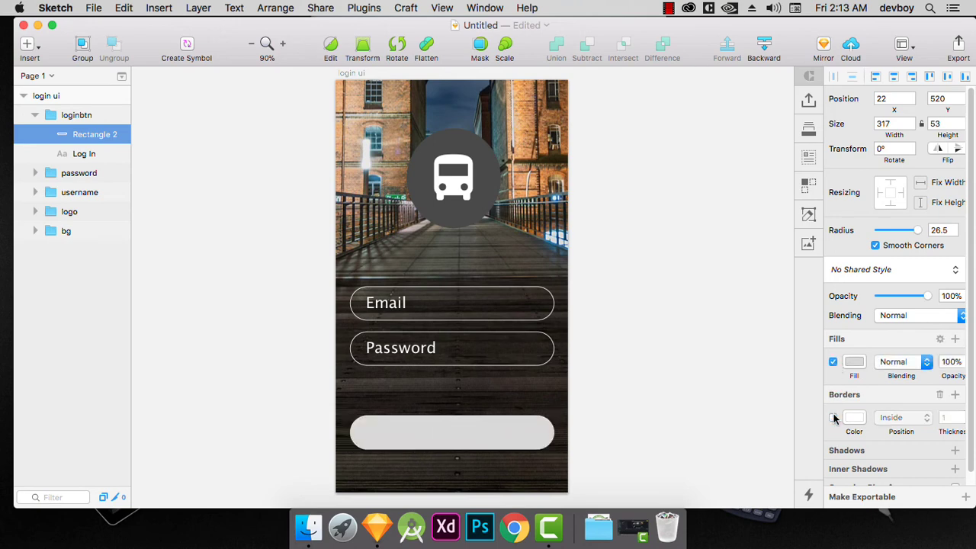
pyautogui.click(853, 369)
pyautogui.scroll(-3, 971, 445)
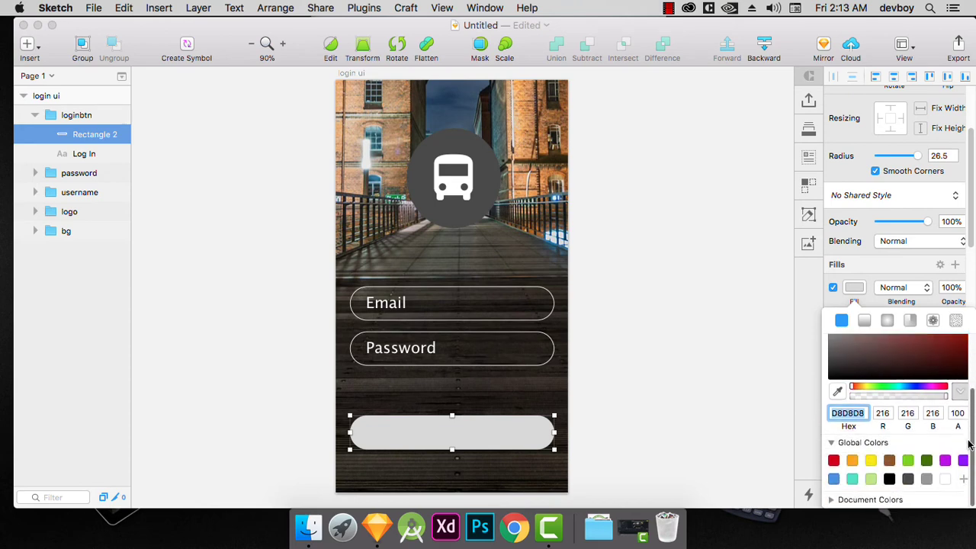
pyautogui.click(852, 461)
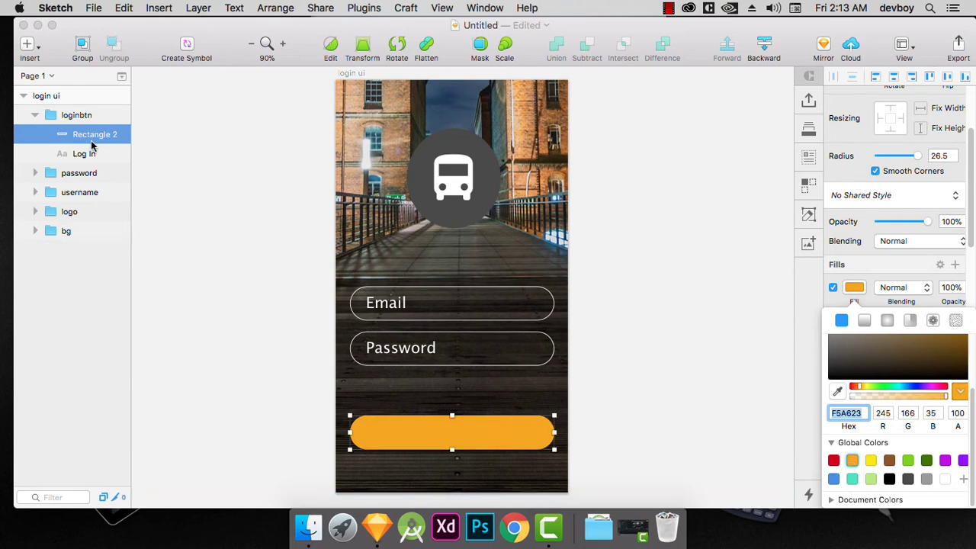
# Place the Log In text layer above Rectangle 2 within the loginbtn group and color the text black (000000).
pyautogui.click(85, 154)
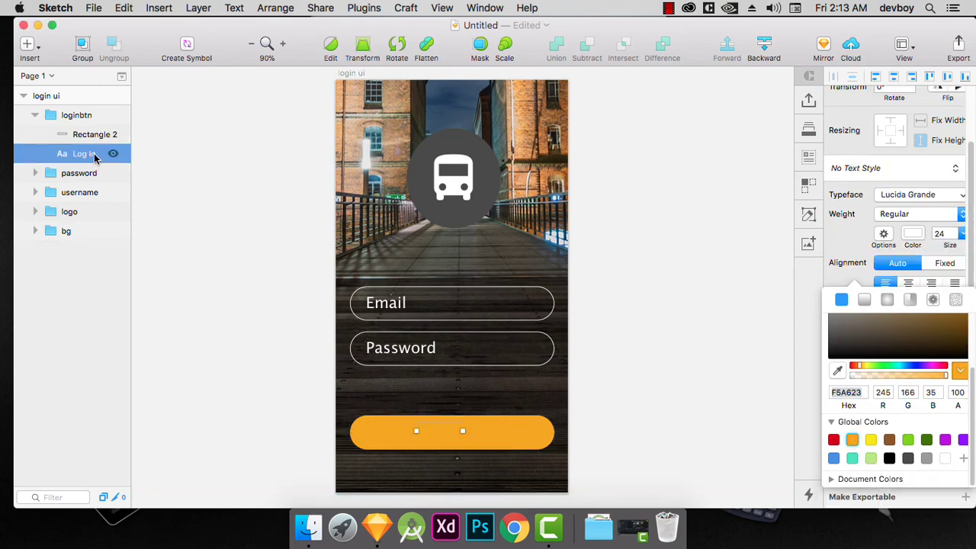
pyautogui.moveTo(87, 156); pyautogui.dragTo(86, 131)
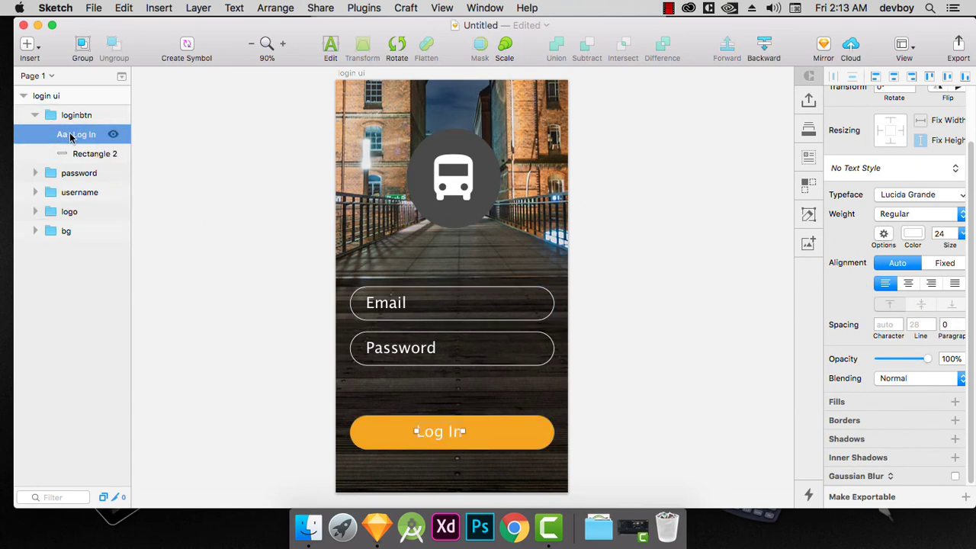
pyautogui.click(914, 235)
pyautogui.moveTo(864, 289); pyautogui.dragTo(839, 402)
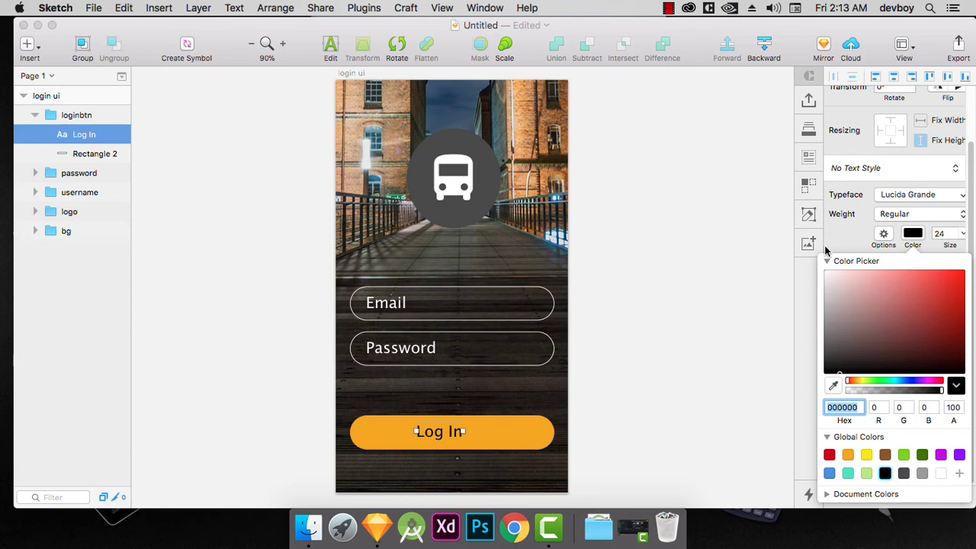
# Set the Log In text's weight to Bold, center it horizontally within the orange button and deselect it.
pyautogui.click(924, 215)
pyautogui.click(922, 225)
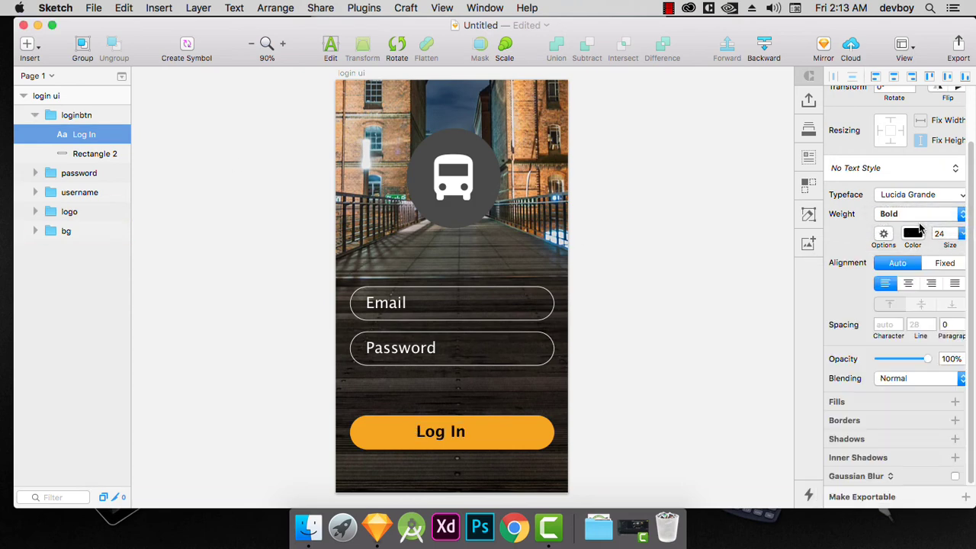
pyautogui.click(456, 431)
pyautogui.click(895, 78)
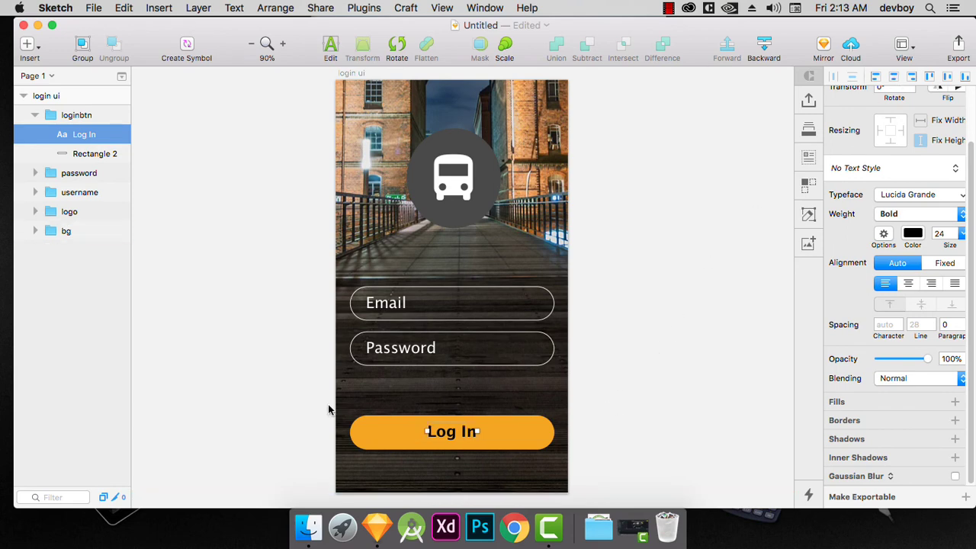
pyautogui.click(625, 326)
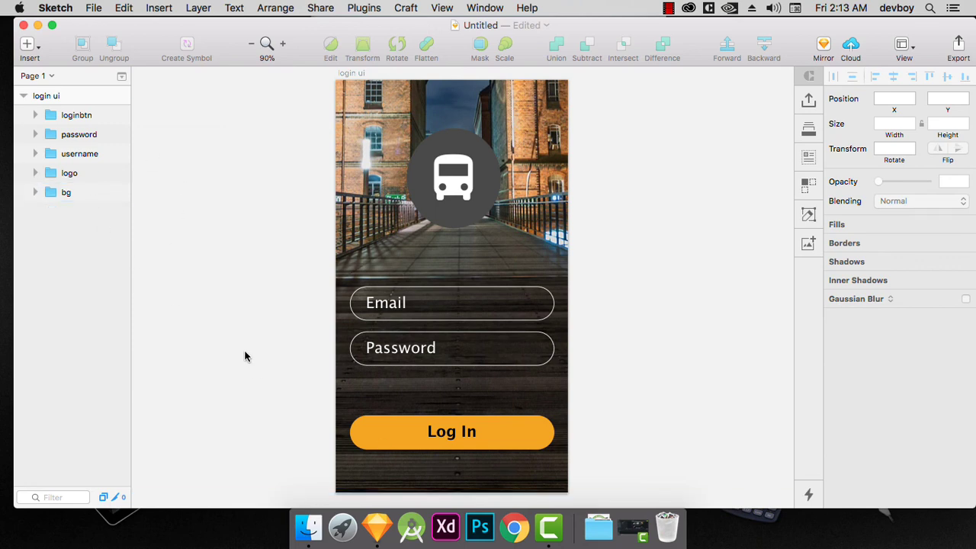
# Add a text layer reading "Forgot Password ? Click here" just below the Log In button.
pyautogui.press('t')
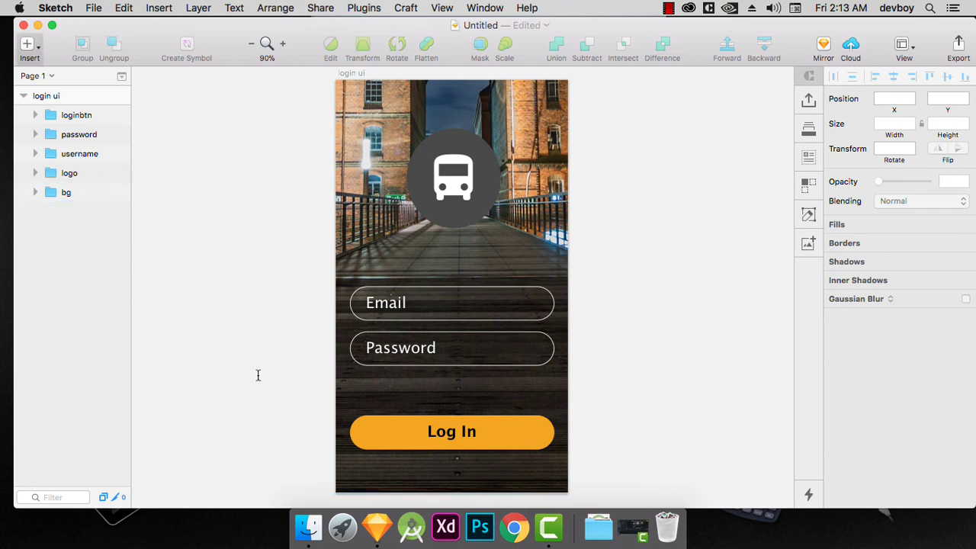
pyautogui.click(363, 473)
pyautogui.write('F')
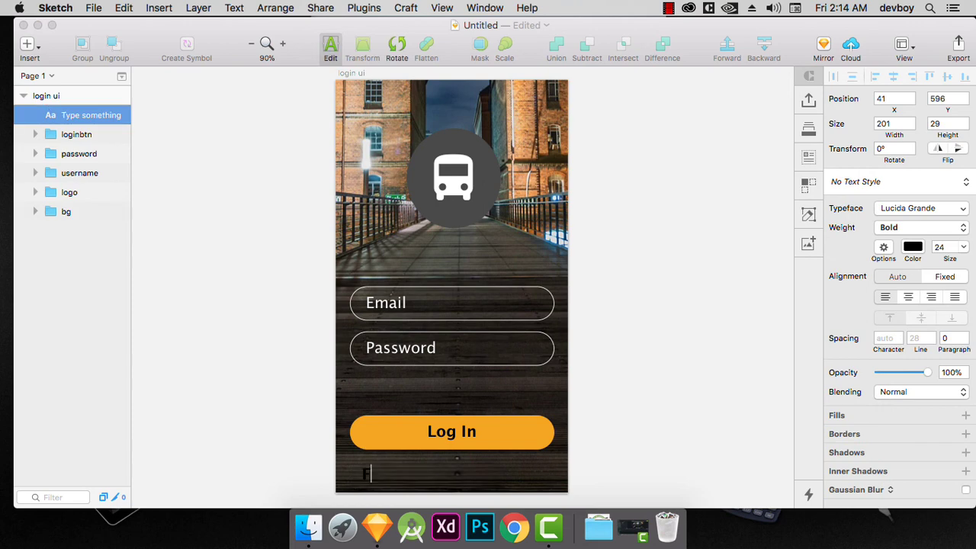
pyautogui.write('orgot Passw')
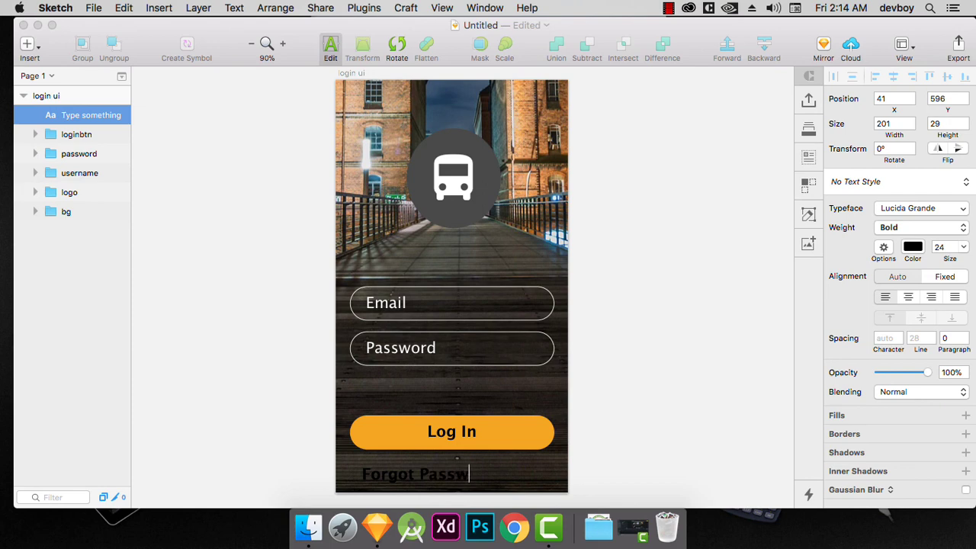
pyautogui.write('ord ? Cilick')
pyautogui.press('BackSpace')
pyautogui.write('here')
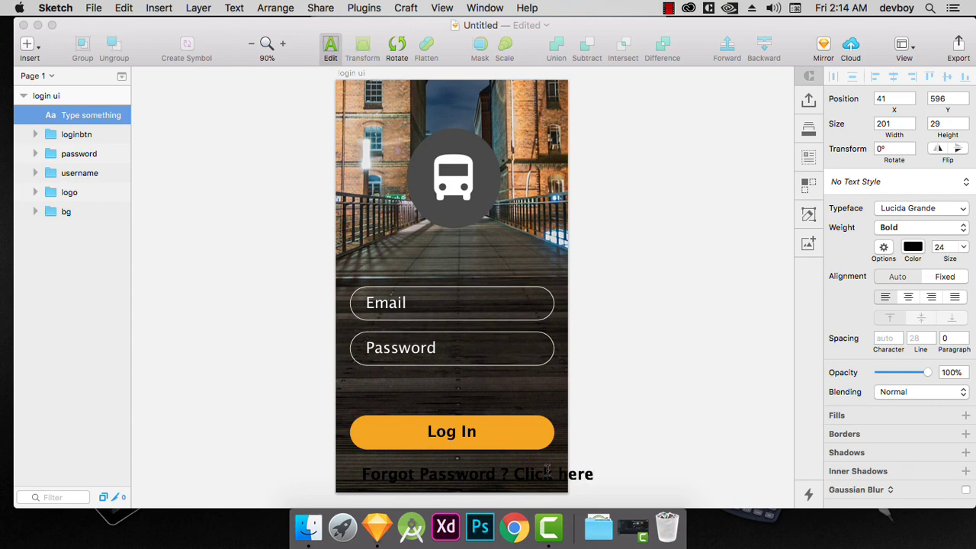
# Color the whole "Forgot Password ? Click here" text white (FFFFFF), set its size to 20 and leave text editing.
pyautogui.press('super+a')
pyautogui.click(914, 246)
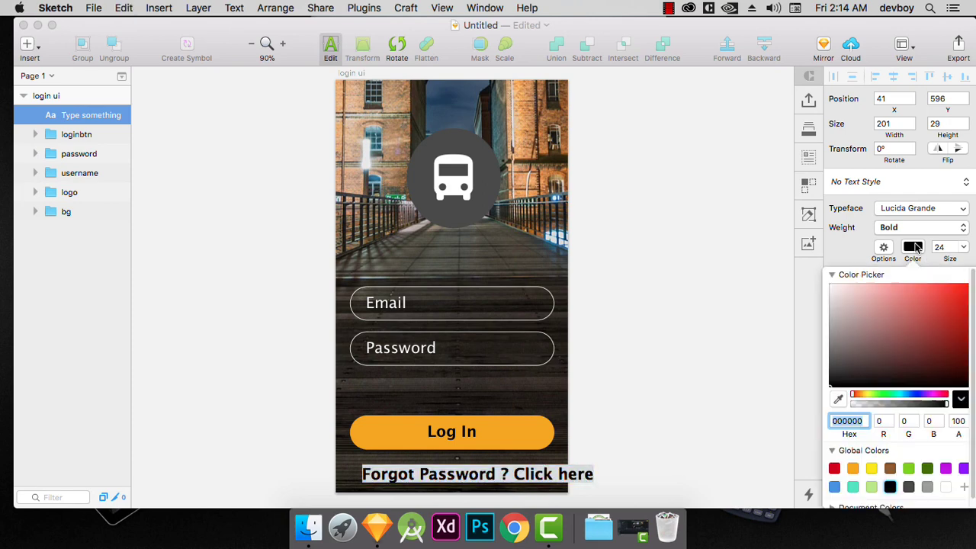
pyautogui.moveTo(889, 302); pyautogui.dragTo(788, 260)
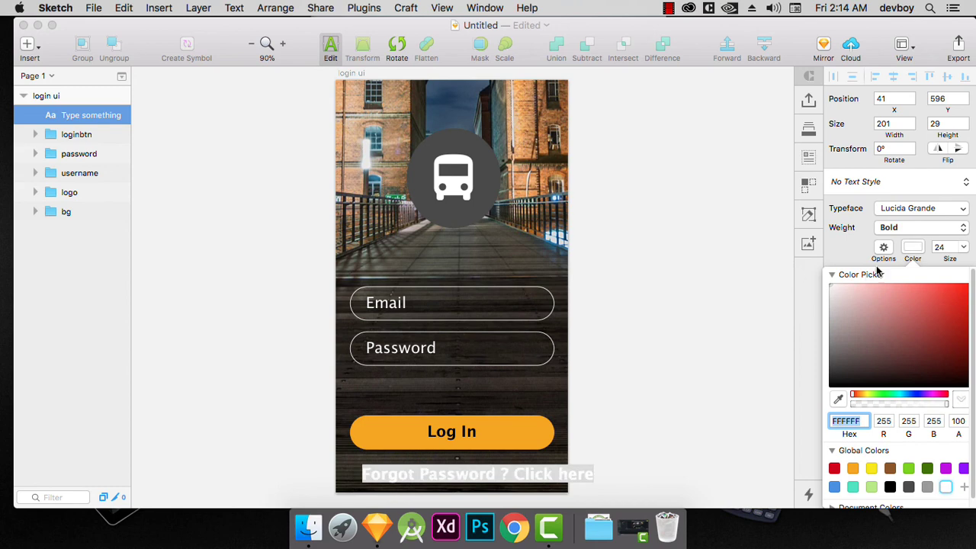
pyautogui.click(963, 248)
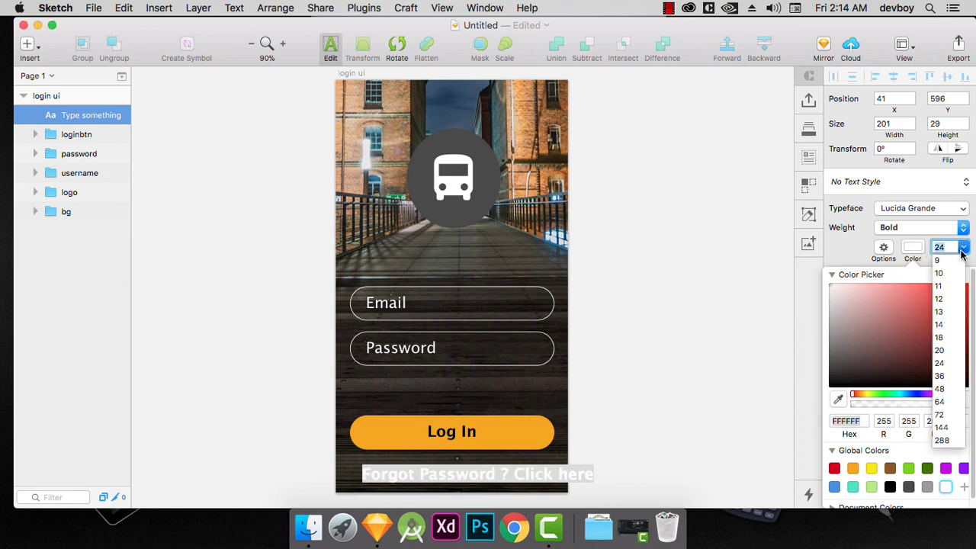
pyautogui.click(939, 351)
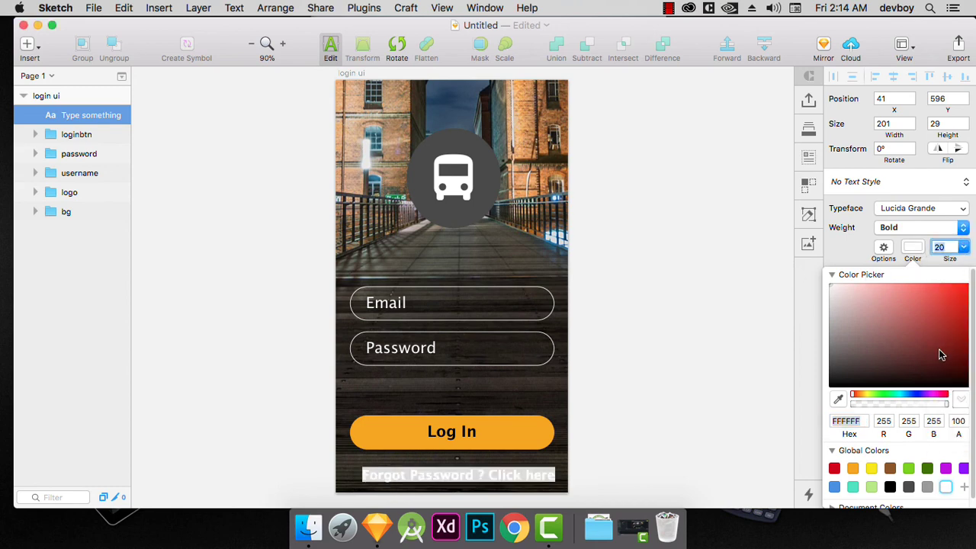
pyautogui.click(917, 248)
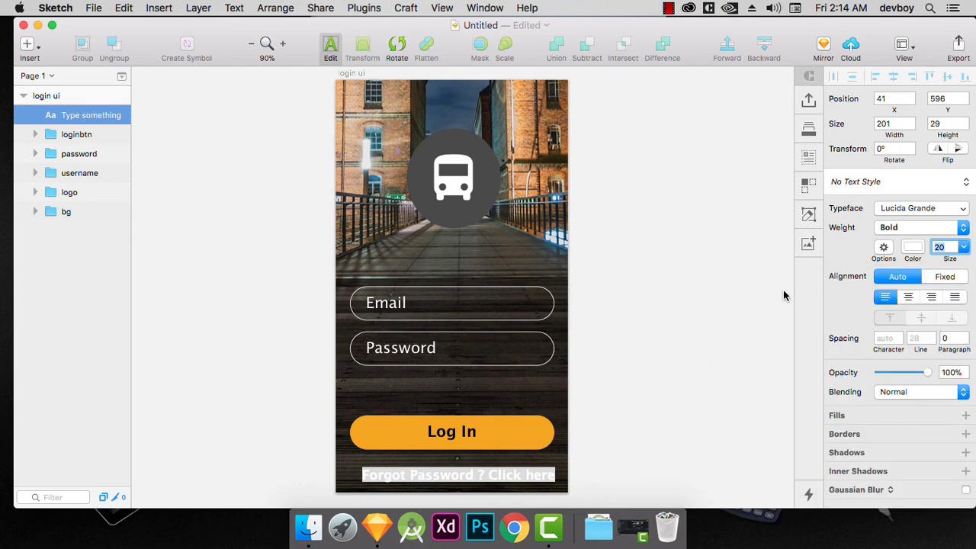
pyautogui.click(557, 462)
pyautogui.press('Escape')
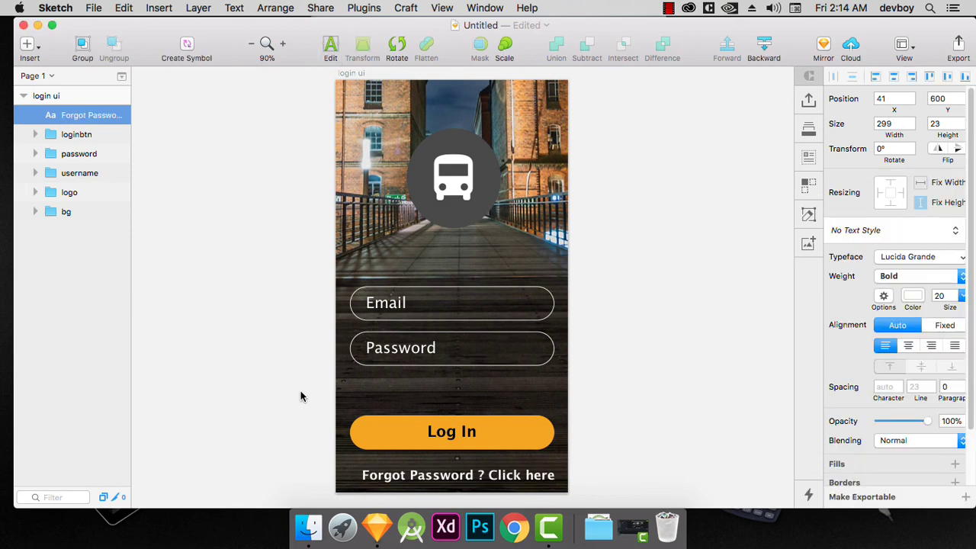
# Center the "Forgot Password ? Click here" text horizontally on the artboard and deselect it.
pyautogui.click(367, 473)
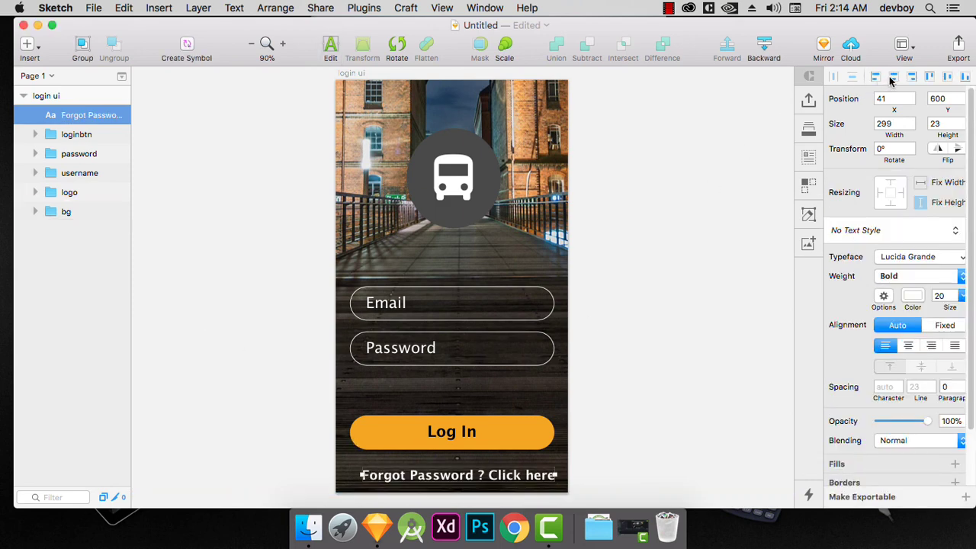
pyautogui.click(895, 77)
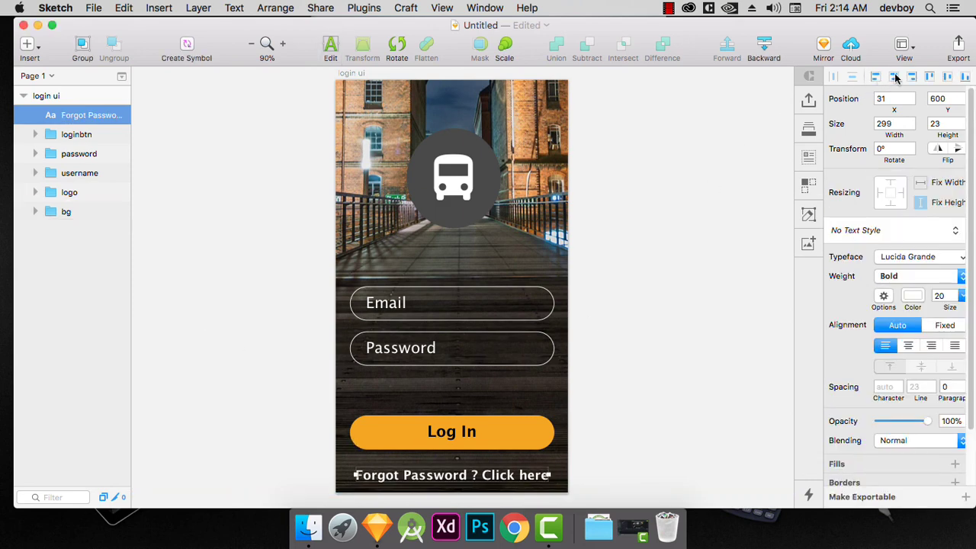
pyautogui.click(618, 432)
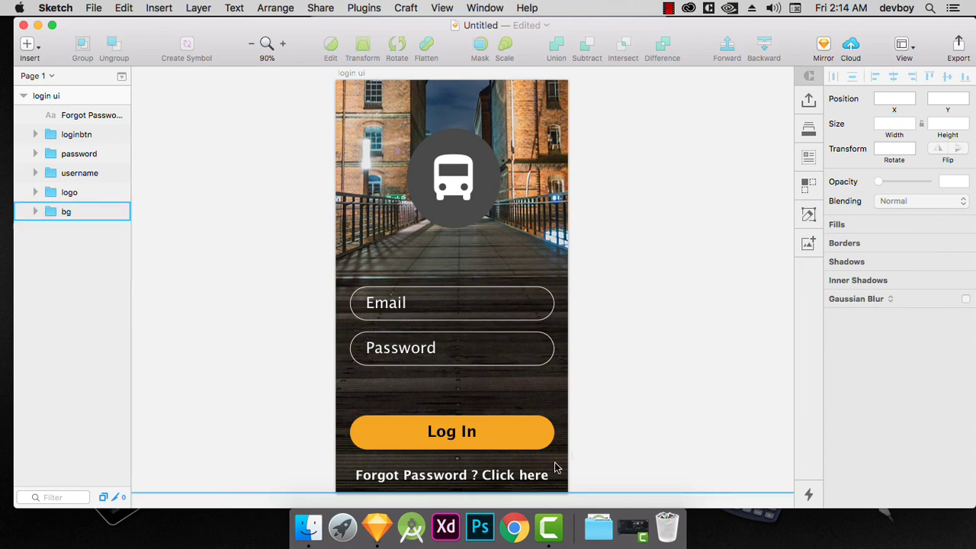
# Set the "Forgot Password ? Click here" text's size to 18 and center it horizontally on the artboard again.
pyautogui.click(522, 479)
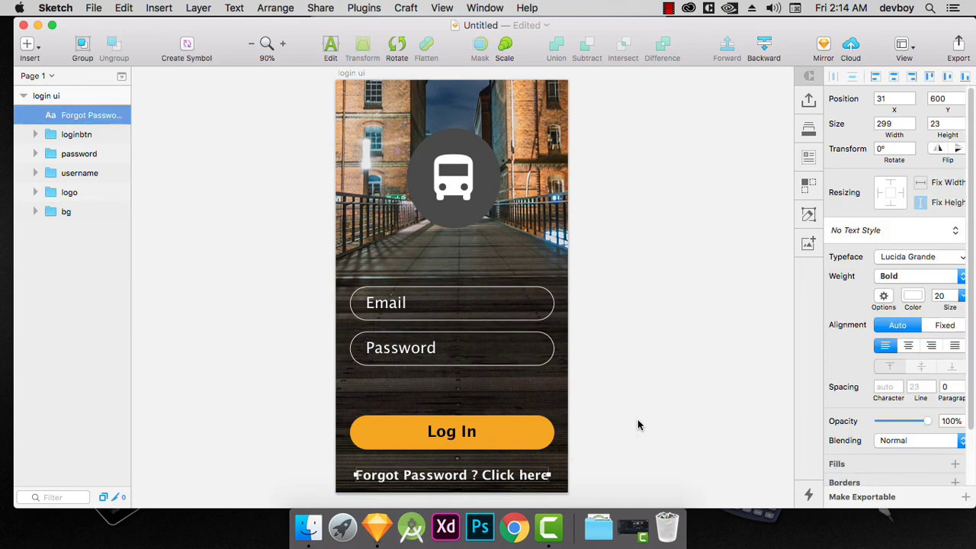
pyautogui.click(962, 296)
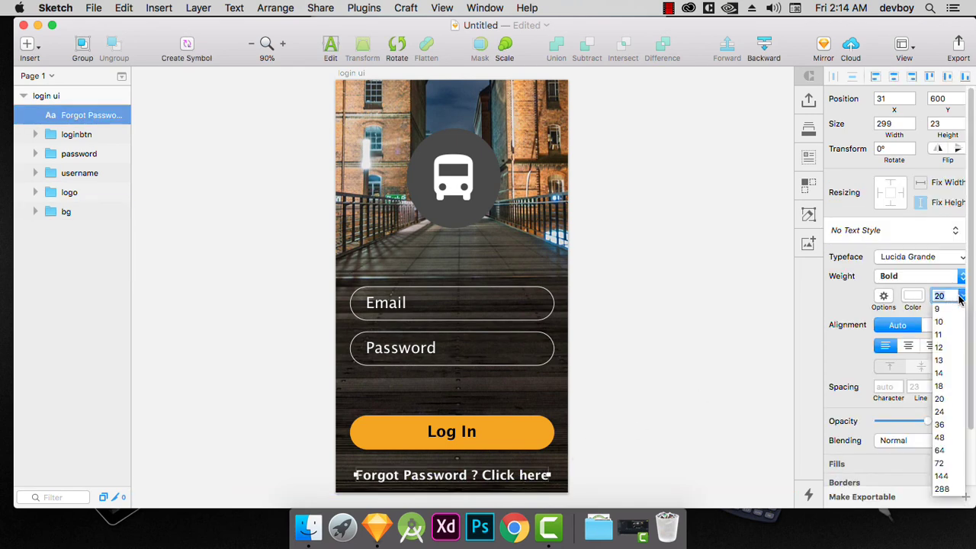
pyautogui.click(939, 385)
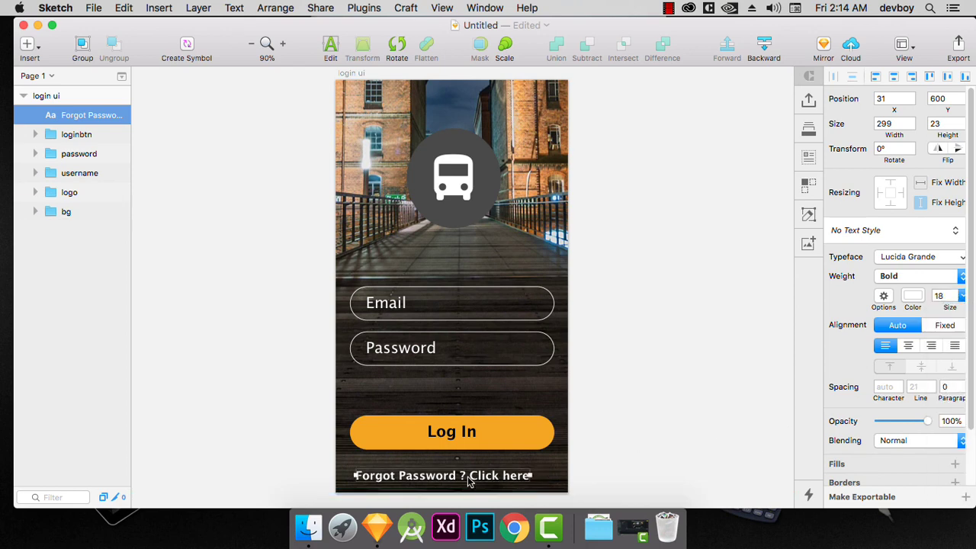
pyautogui.click(895, 77)
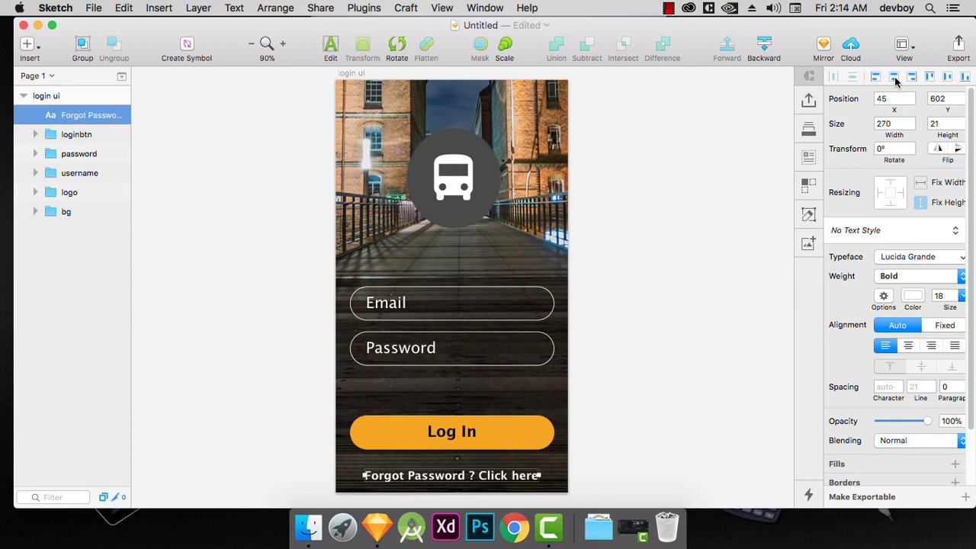
pyautogui.click(712, 322)
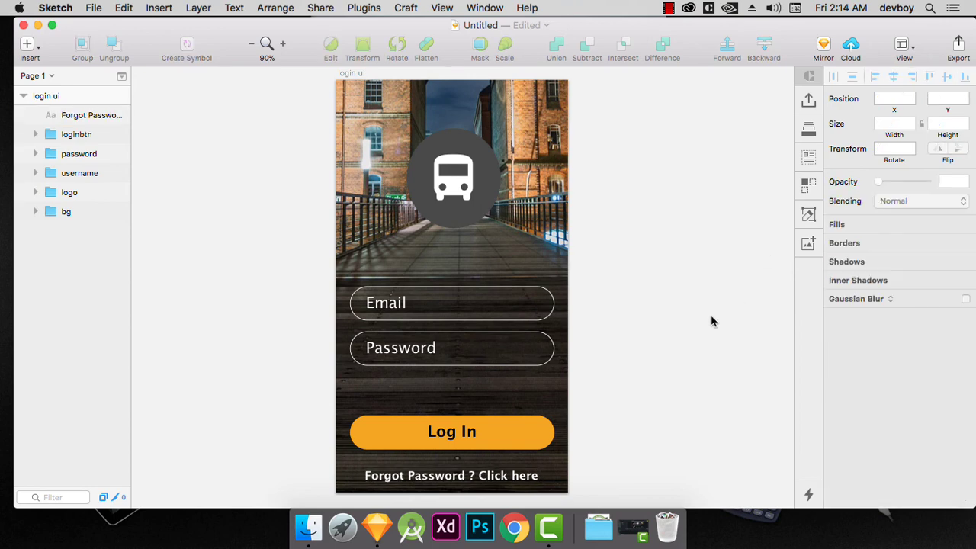